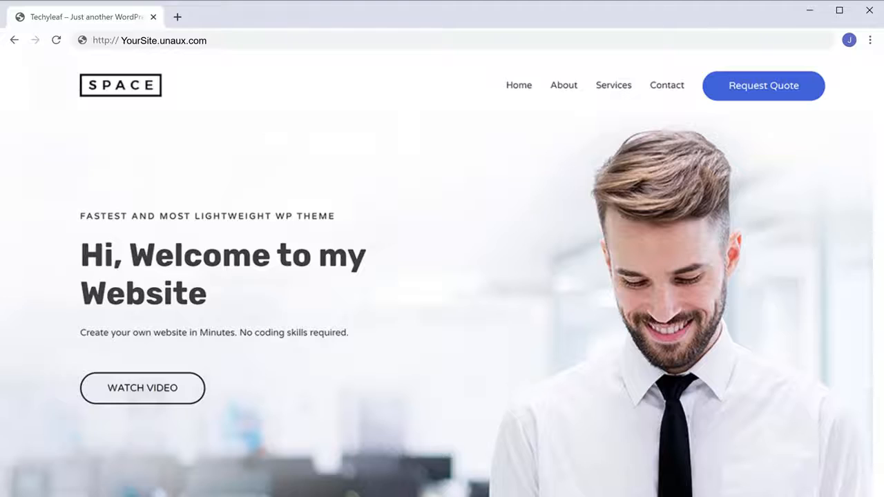
- Drop an Image widget and a Text Editor widget onto the Elementor page
{"action": "scroll", "coordinate": [442, 276], "scroll_direction": "down", "scroll_amount": 15}
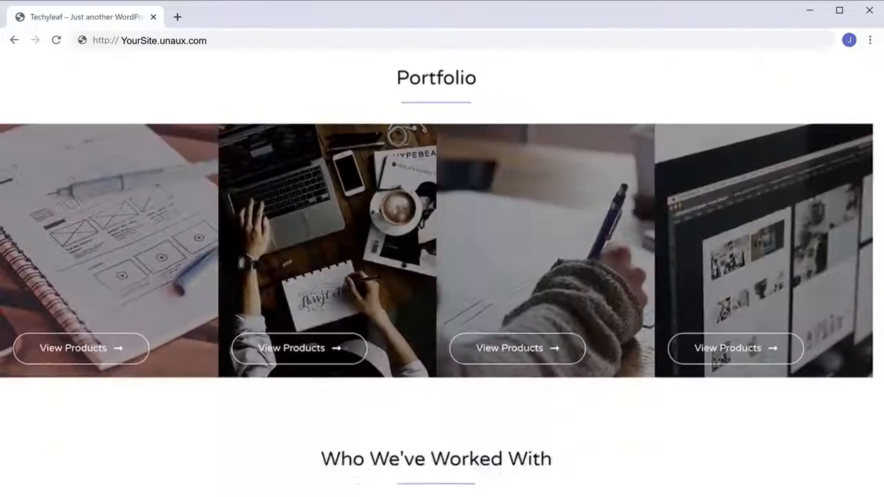
{"action": "scroll", "coordinate": [442, 276], "scroll_direction": "down", "scroll_amount": 15}
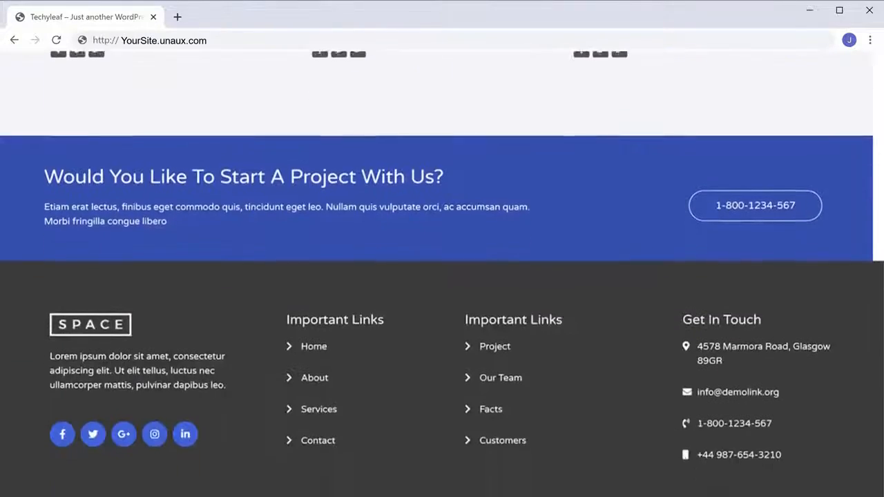
{"action": "scroll", "coordinate": [442, 276], "scroll_direction": "up", "scroll_amount": 20}
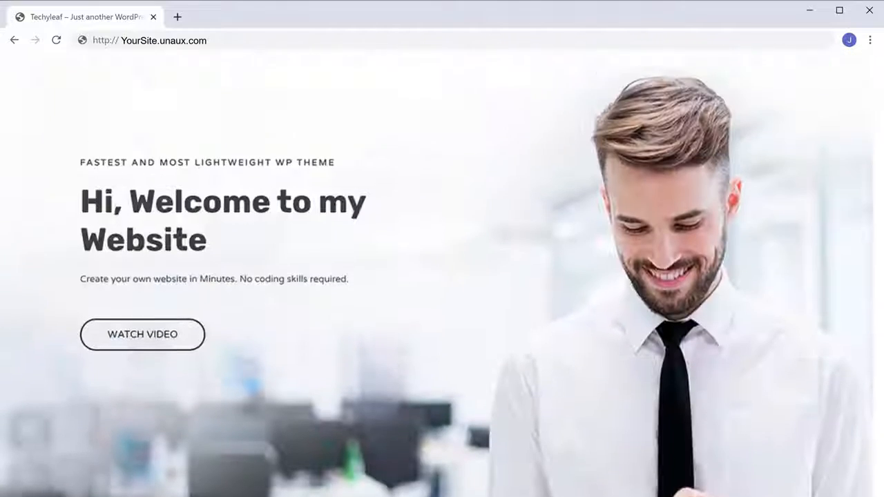
{"action": "scroll", "coordinate": [442, 276], "scroll_direction": "up", "scroll_amount": 1}
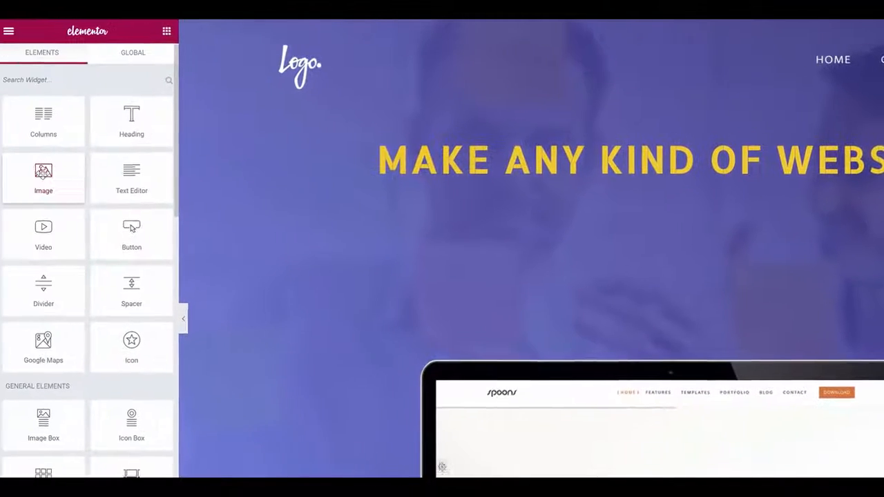
{"action": "left_click_drag", "start_coordinate": [47, 176], "coordinate": [666, 135]}
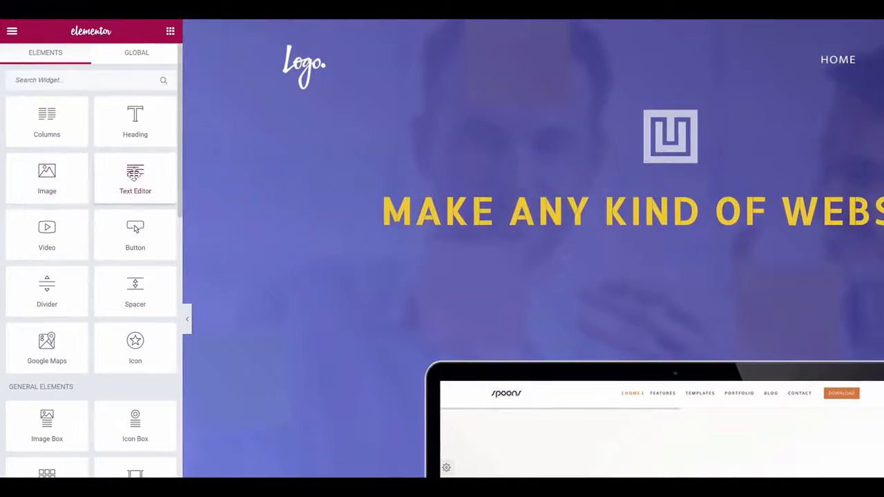
{"action": "left_click_drag", "start_coordinate": [135, 178], "coordinate": [656, 254]}
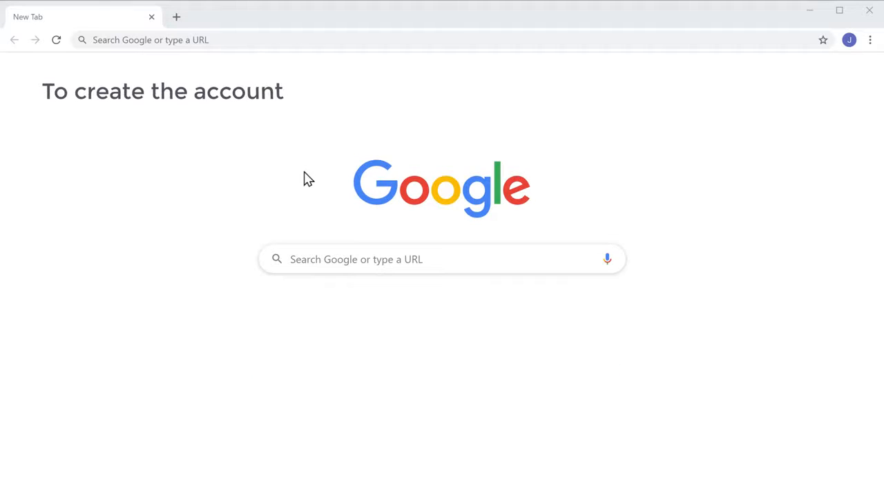
- Go to profreehost.com and open its free account sign-up page
{"action": "left_click", "coordinate": [245, 40]}
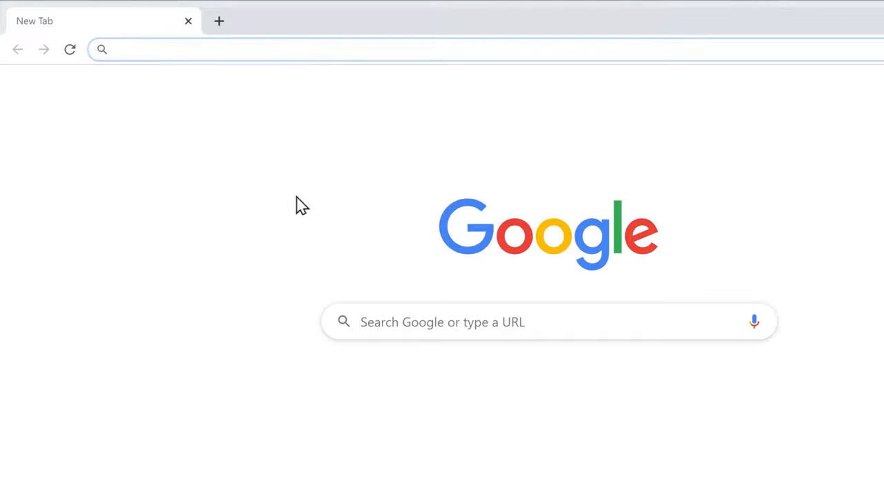
{"action": "type", "text": "profreehost.com"}
{"action": "key", "text": "Return"}
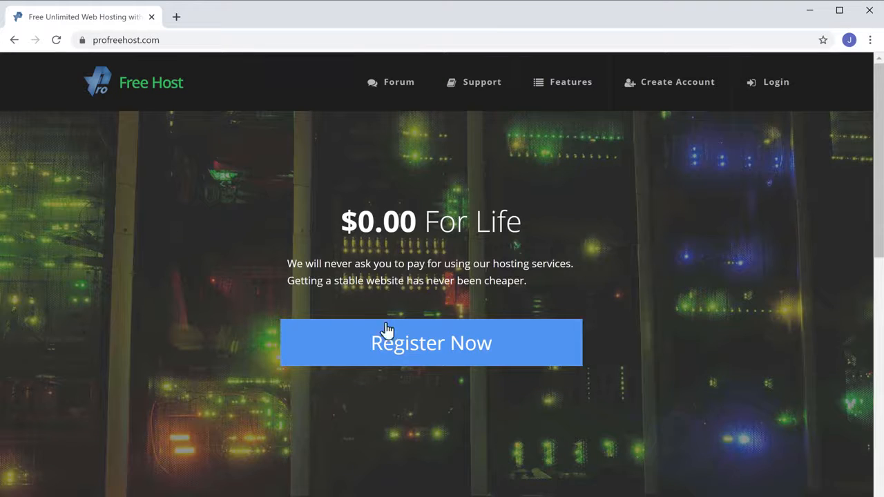
{"action": "left_click", "coordinate": [414, 361]}
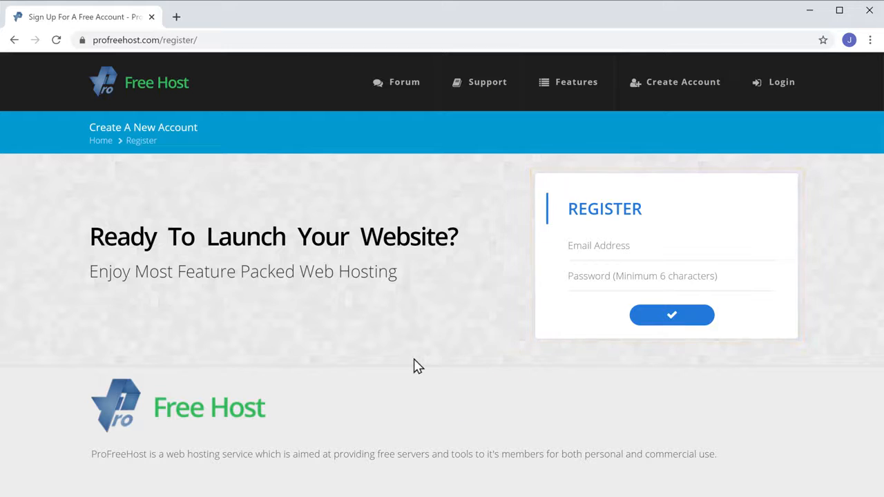
- Register with an e-mail address and password and submit the form
{"action": "left_click", "coordinate": [640, 245]}
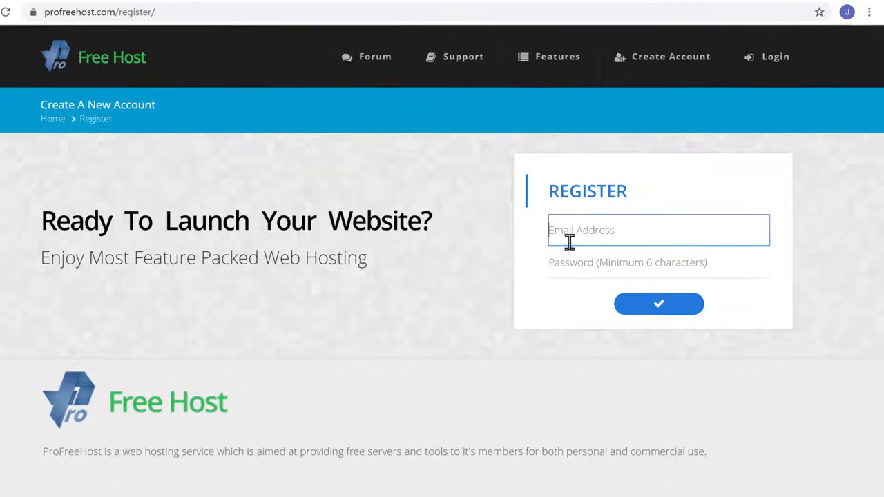
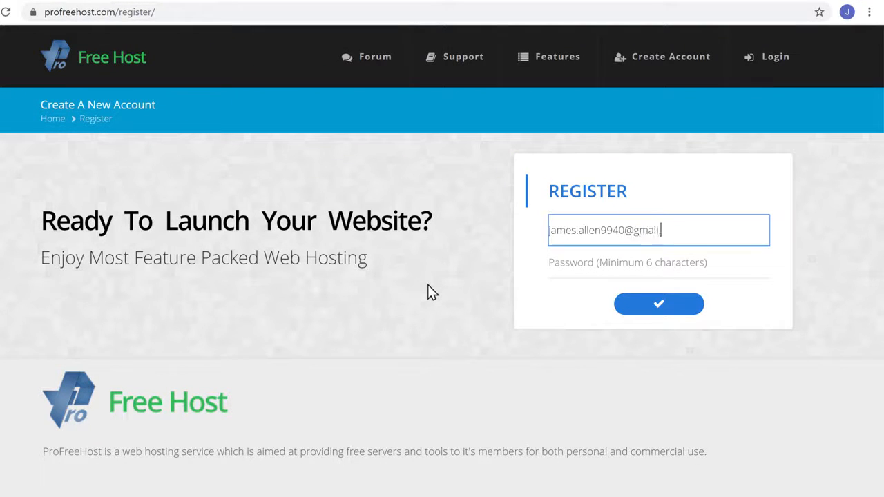
{"action": "key", "text": "Tab"}
{"action": "type", "text": "•••••"}
{"action": "key", "text": "Tab"}
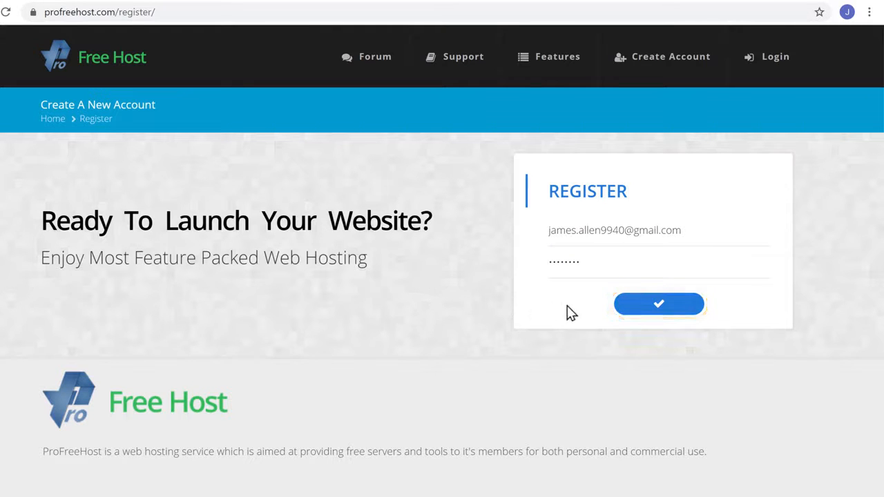
{"action": "left_click", "coordinate": [658, 305]}
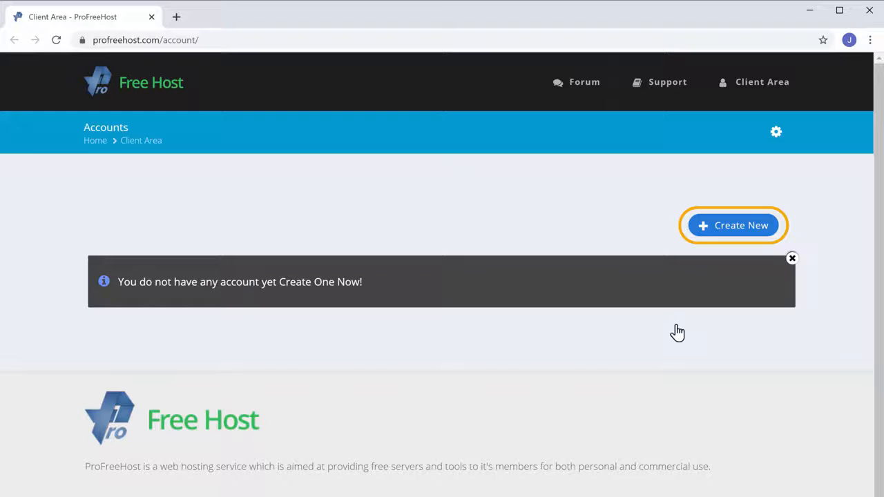
- Create a new hosting account named techyleaf on the unaux.com domain
{"action": "left_click", "coordinate": [737, 234]}
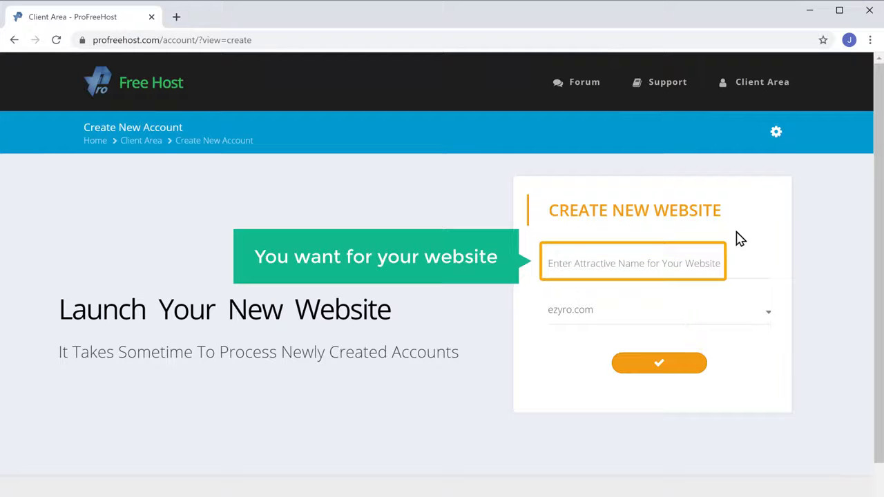
{"action": "left_click", "coordinate": [604, 261]}
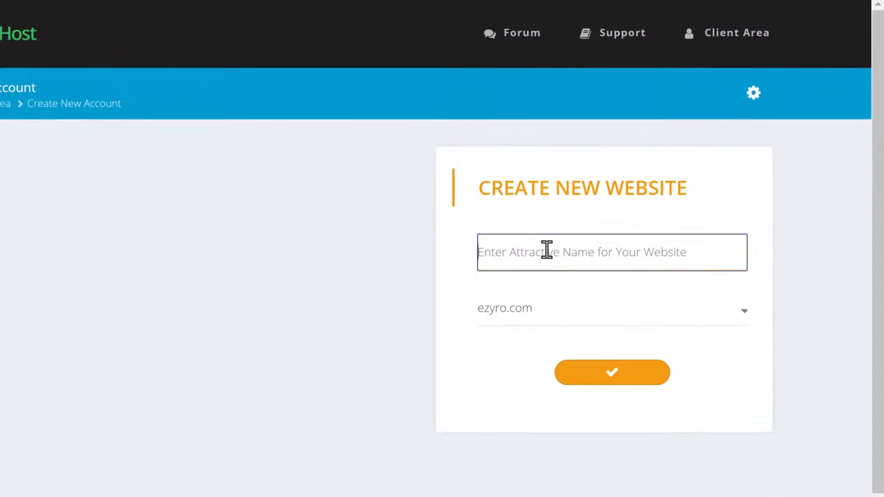
{"action": "type", "text": "te"}
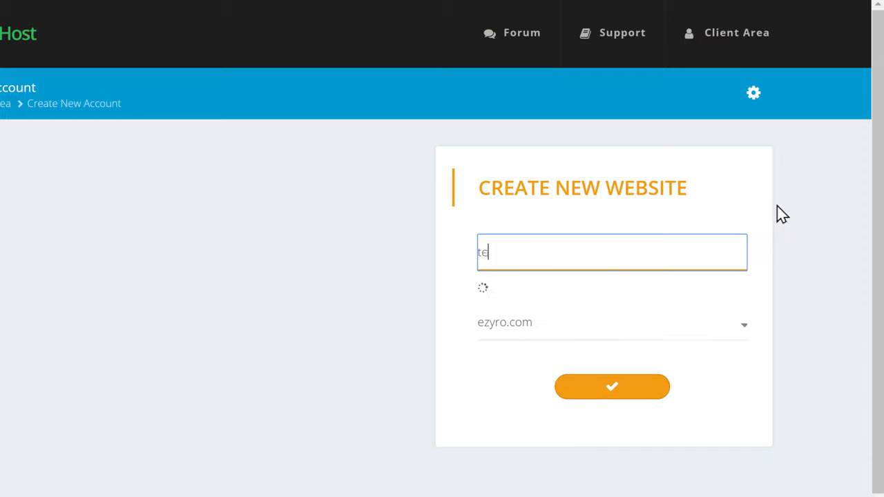
{"action": "type", "text": "chyleaf"}
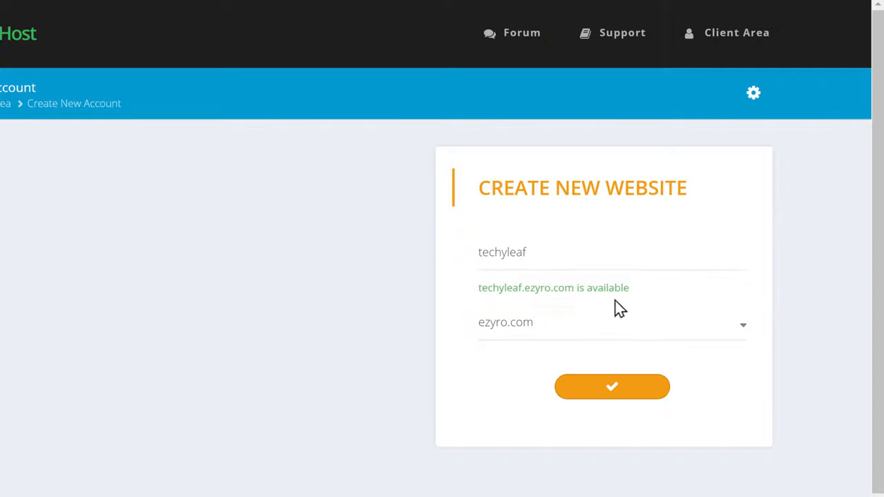
{"action": "left_click", "coordinate": [552, 330]}
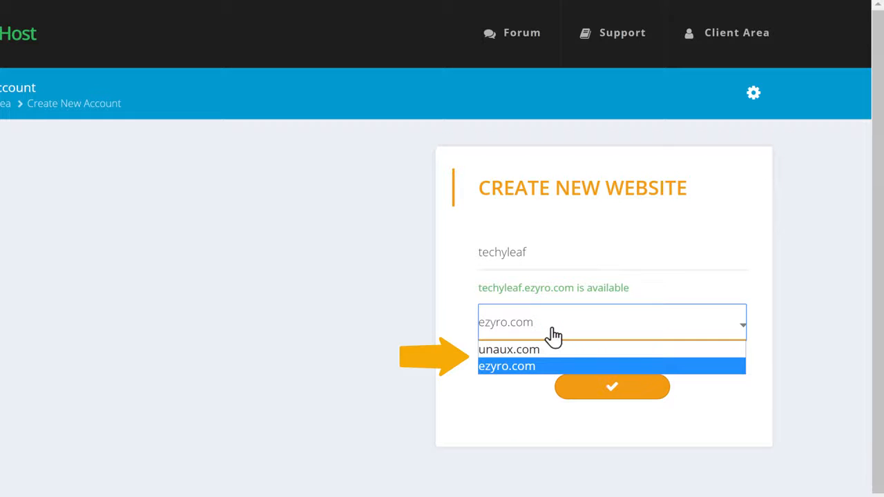
{"action": "left_click", "coordinate": [516, 350]}
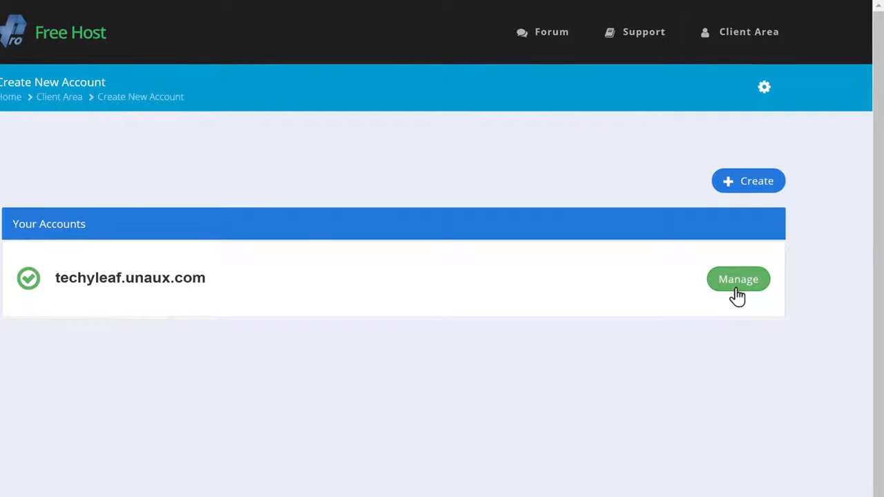
- Open the techyleaf.unaux.com control panel and launch Softaculous Apps Installer
{"action": "left_click", "coordinate": [736, 289]}
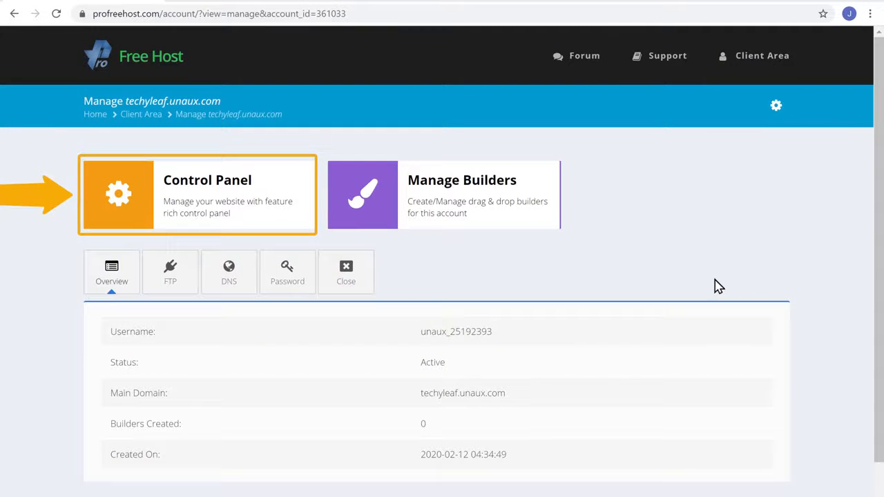
{"action": "left_click", "coordinate": [203, 230]}
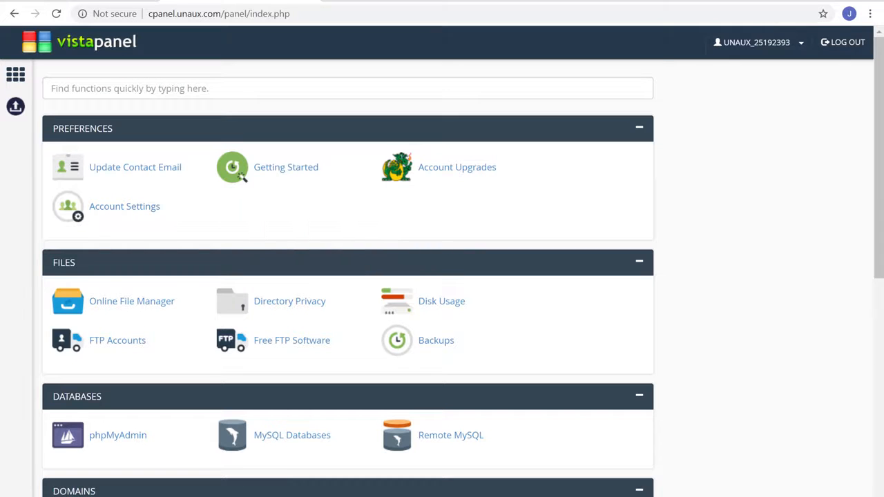
{"action": "scroll", "coordinate": [345, 276], "scroll_direction": "down", "scroll_amount": 6}
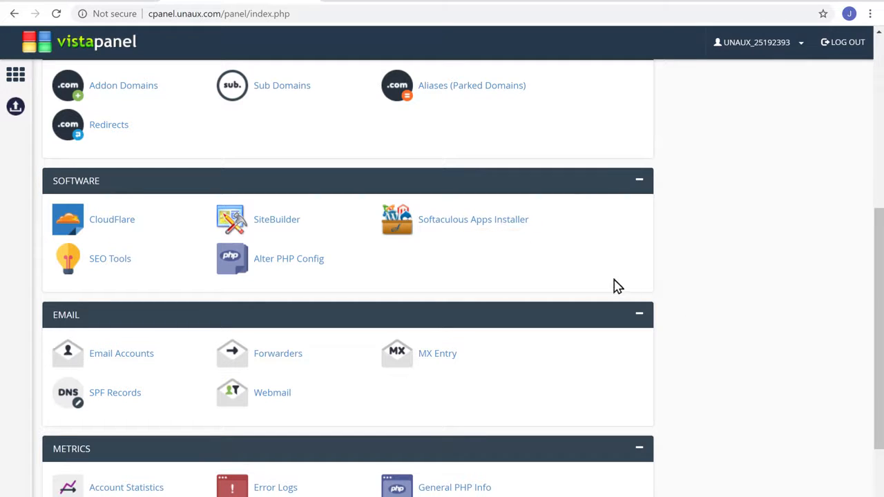
{"action": "left_click", "coordinate": [482, 230]}
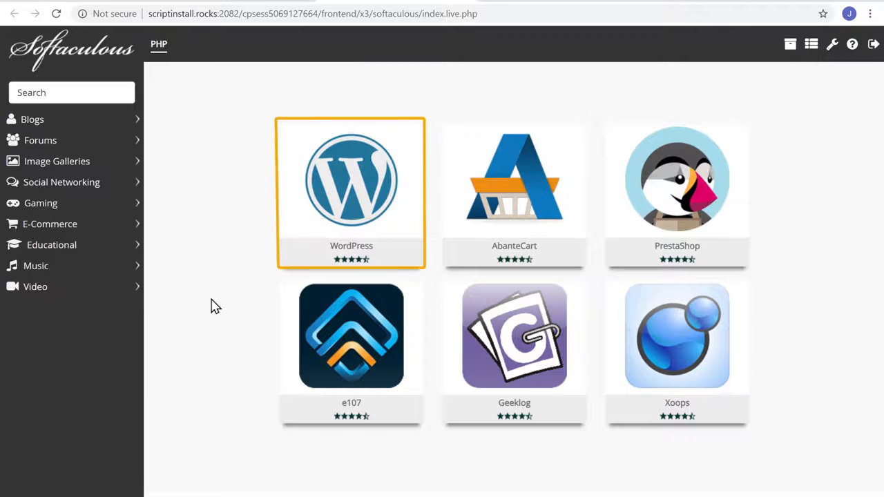
- Install WordPress on techyleaf.unaux.com with an admin username and password
{"action": "mouse_move", "coordinate": [312, 232]}
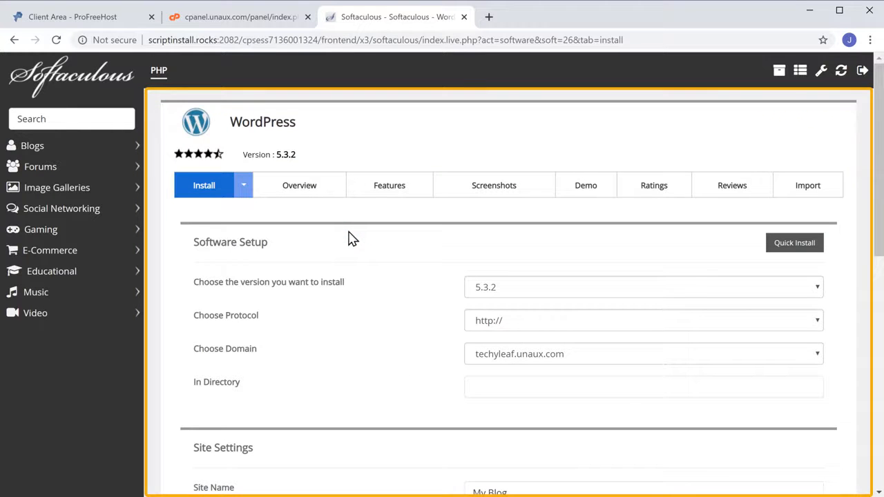
{"action": "scroll", "coordinate": [349, 238], "scroll_direction": "down", "scroll_amount": 5}
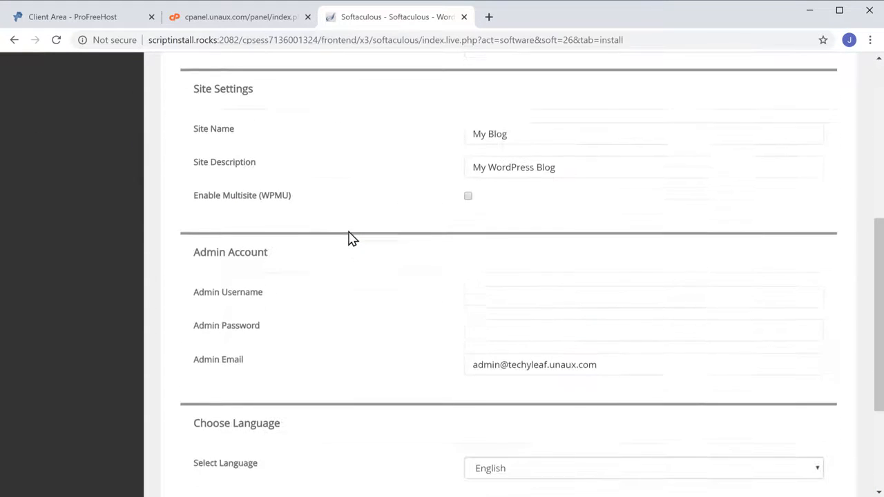
{"action": "scroll", "coordinate": [349, 238], "scroll_direction": "down", "scroll_amount": 1}
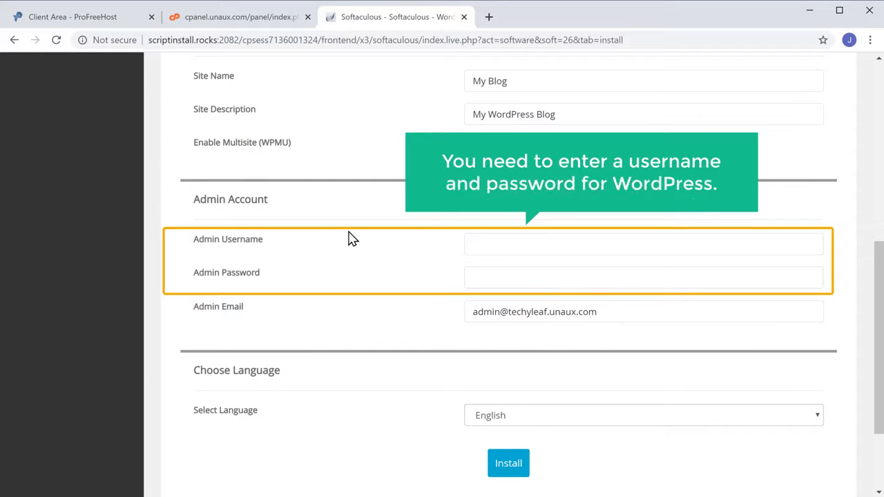
{"action": "left_click", "coordinate": [476, 245]}
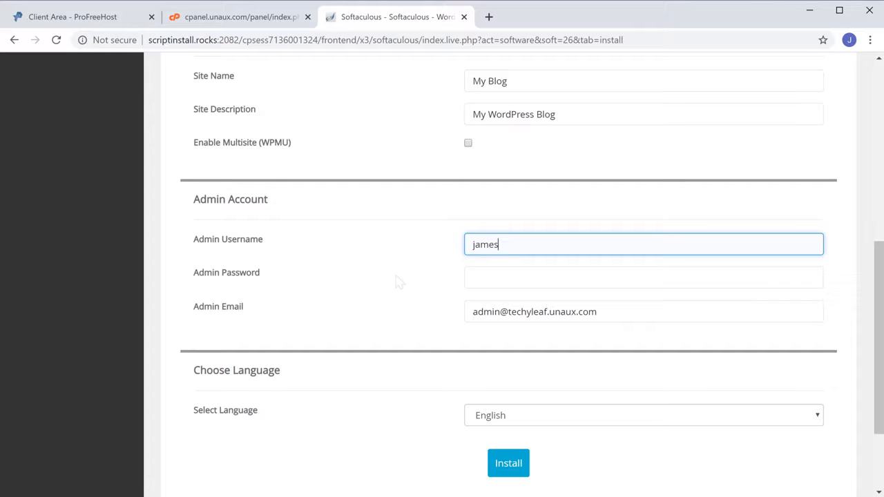
{"action": "key", "text": "Tab"}
{"action": "type", "text": "***"}
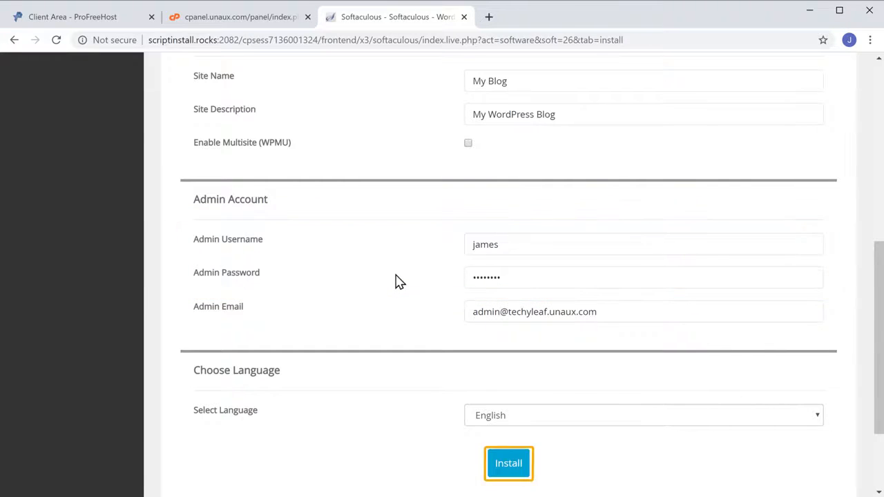
{"action": "left_click", "coordinate": [507, 475]}
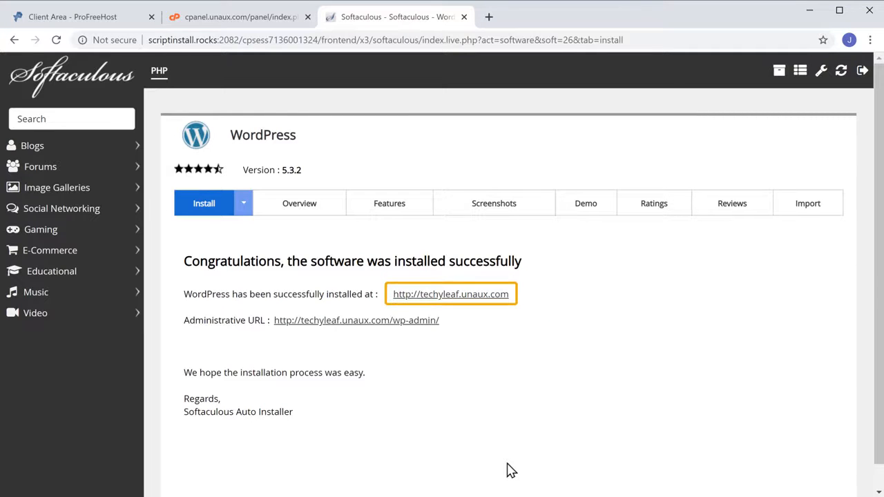
- View the new techyleaf.unaux.com site, then load its /wp-admin login page
{"action": "left_click", "coordinate": [465, 297]}
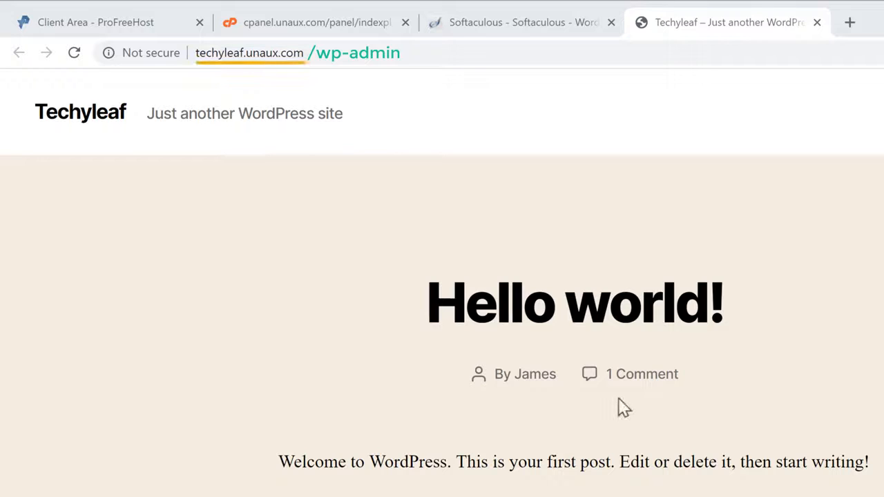
{"action": "left_click", "coordinate": [322, 54]}
{"action": "type", "text": "/wp-admin"}
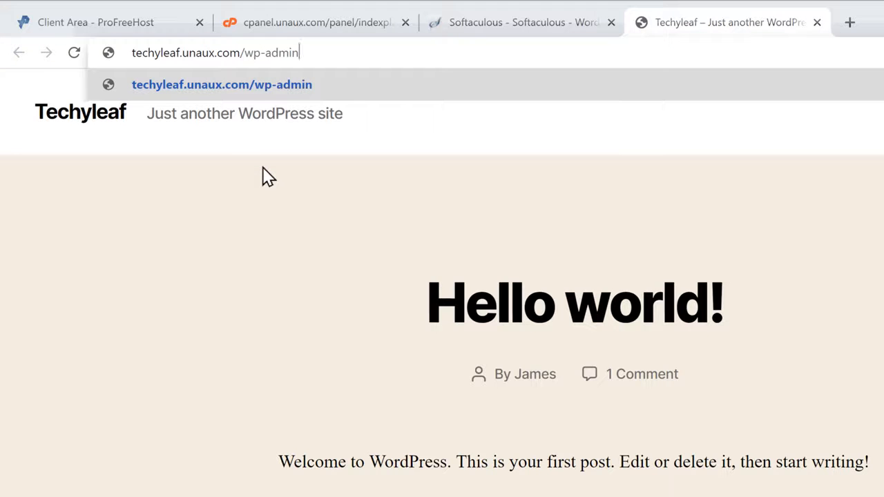
{"action": "key", "text": "Return"}
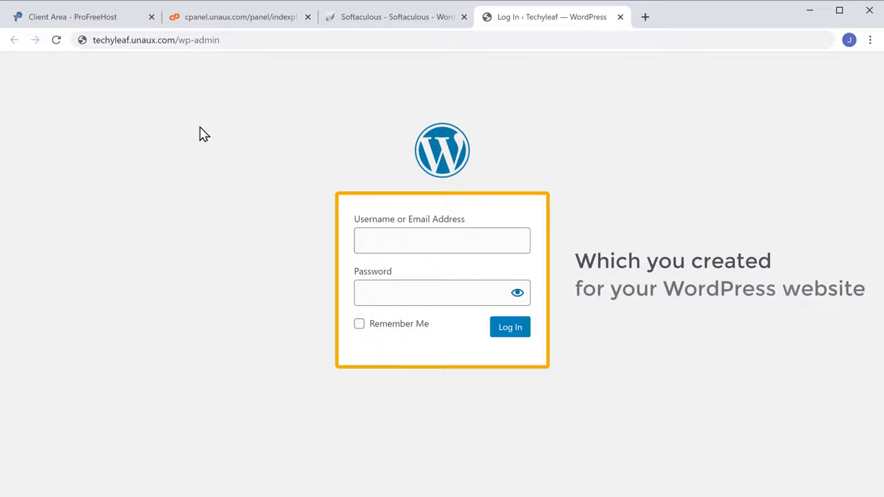
- Log in to the Techyleaf WordPress admin with the admin username and password
{"action": "left_click", "coordinate": [380, 238]}
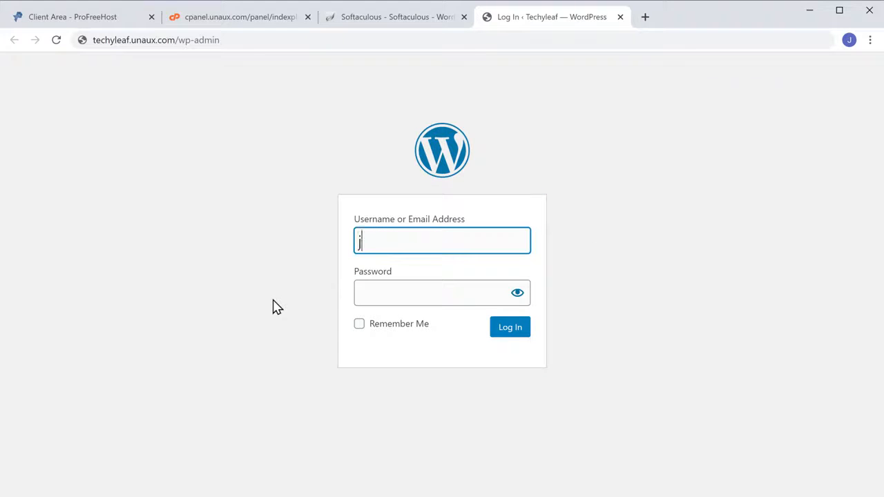
{"action": "type", "text": "james"}
{"action": "key", "text": "Tab"}
{"action": "type", "text": "••••••••"}
{"action": "key", "text": "Tab"}
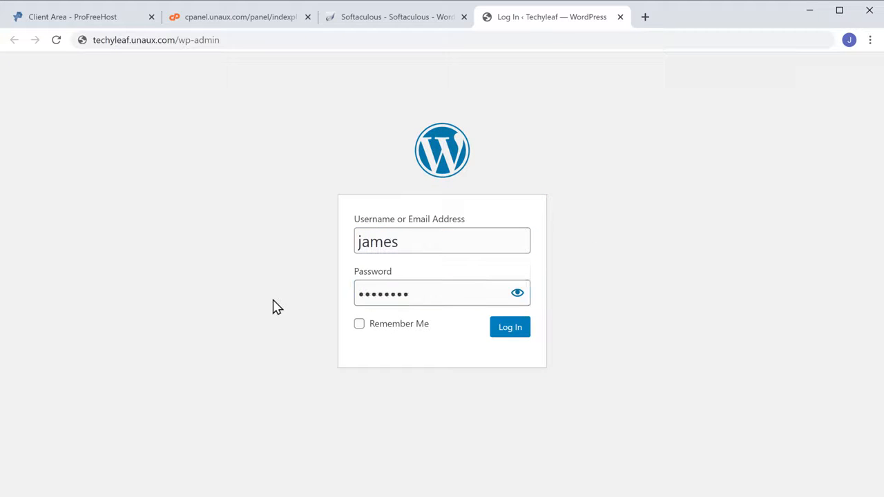
{"action": "left_click", "coordinate": [508, 330]}
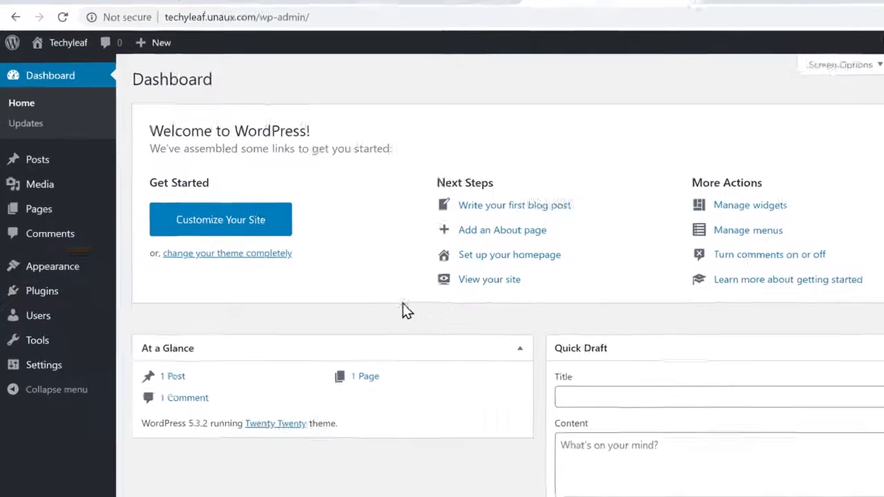
- Go to Appearance > Themes and open the Add New theme page
{"action": "mouse_move", "coordinate": [45, 278]}
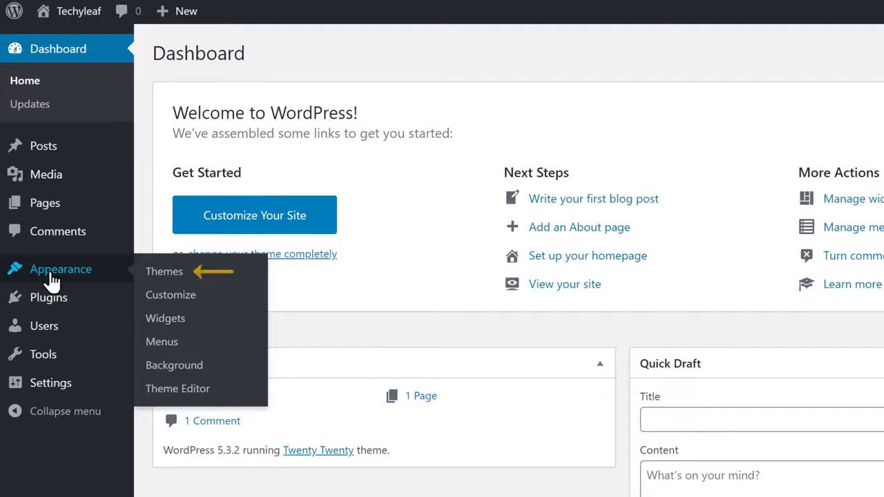
{"action": "left_click", "coordinate": [173, 274]}
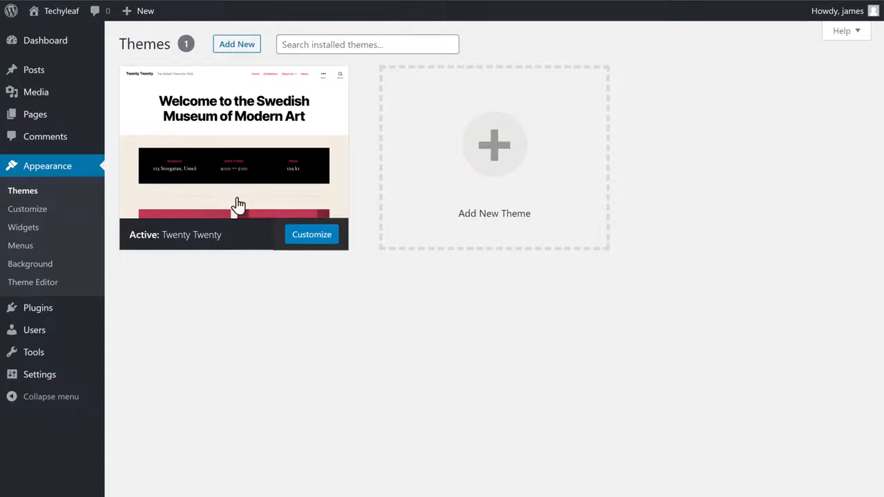
{"action": "left_click", "coordinate": [494, 174]}
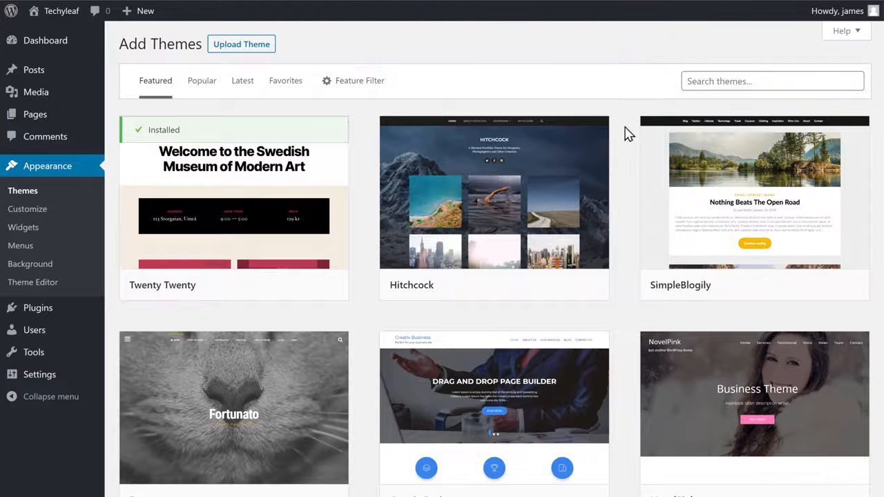
- Search for the Astra theme, install it and activate it
{"action": "left_click", "coordinate": [711, 81]}
{"action": "type", "text": "Astra"}
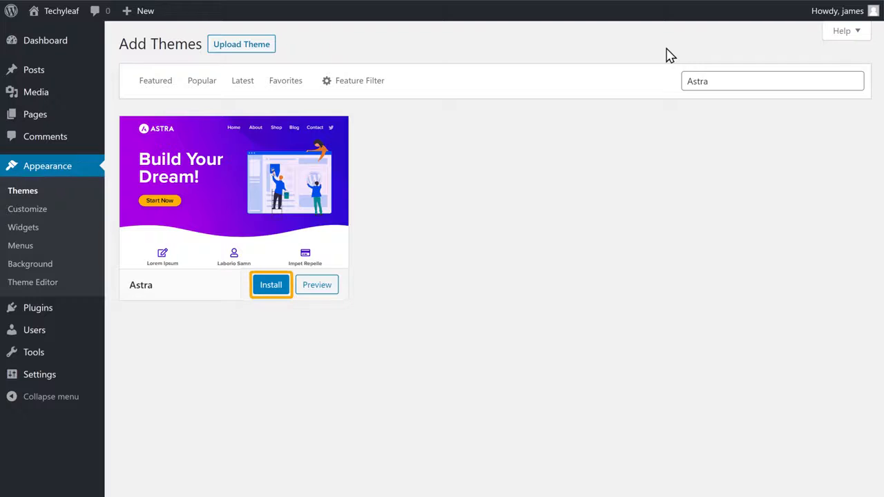
{"action": "left_click", "coordinate": [269, 289]}
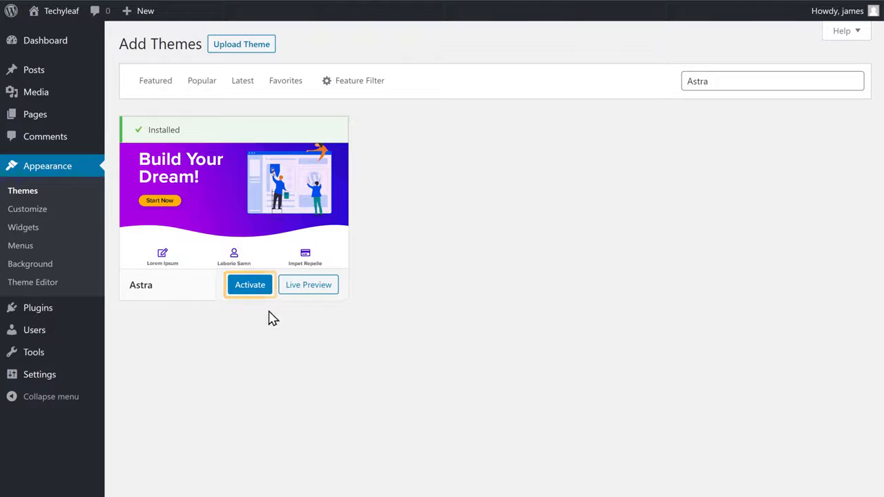
{"action": "left_click", "coordinate": [250, 285]}
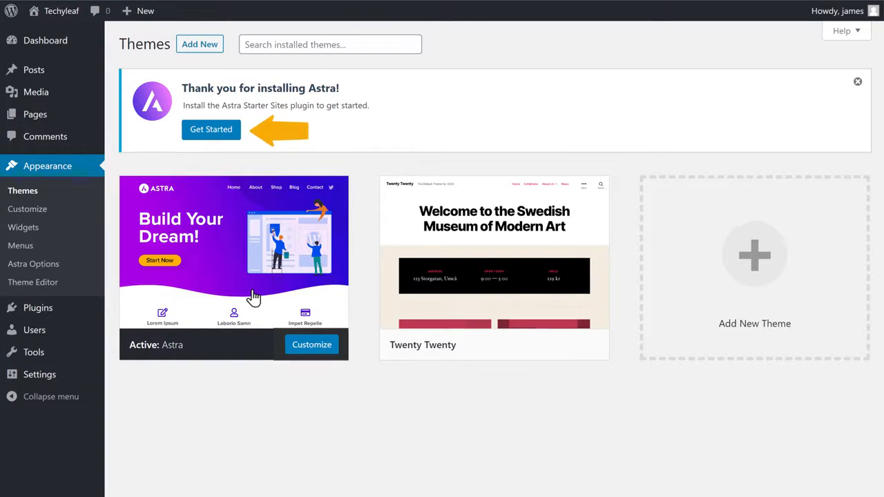
- Pick Elementor in the Astra starter sites setup and preview the Digital Agency template
{"action": "left_click", "coordinate": [211, 136]}
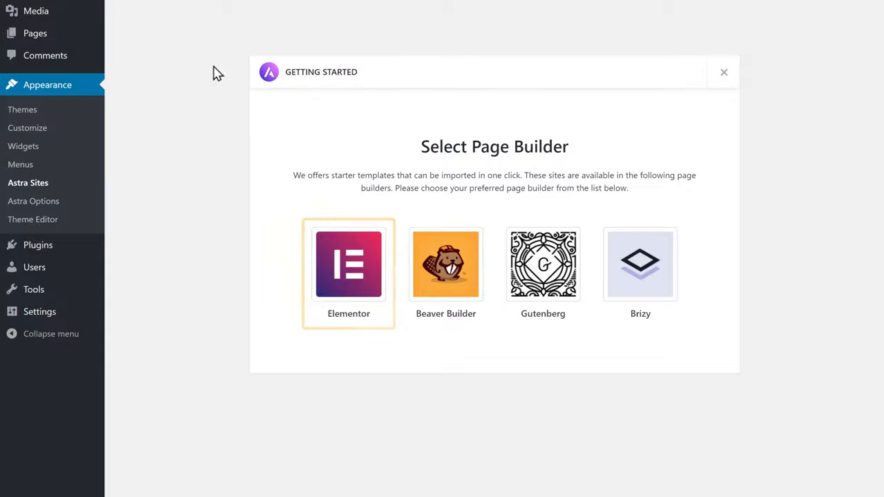
{"action": "left_click", "coordinate": [352, 278]}
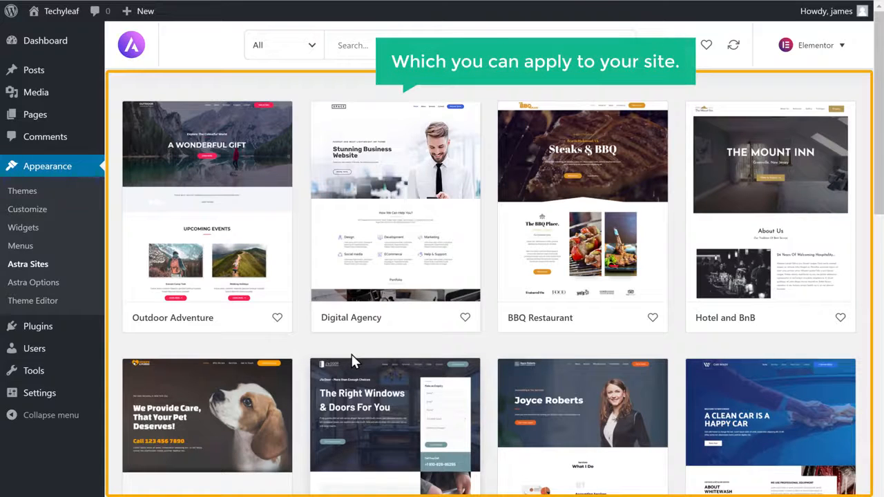
{"action": "scroll", "coordinate": [351, 359], "scroll_direction": "down", "scroll_amount": 6}
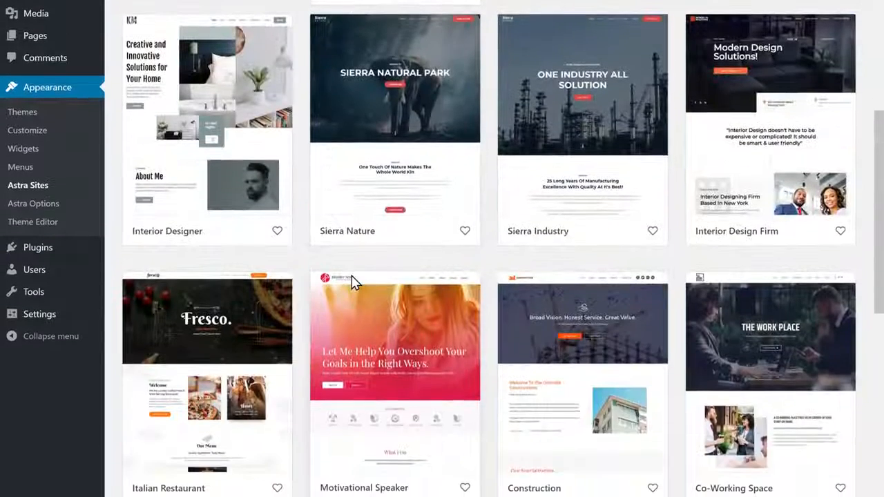
{"action": "scroll", "coordinate": [352, 283], "scroll_direction": "up", "scroll_amount": 7}
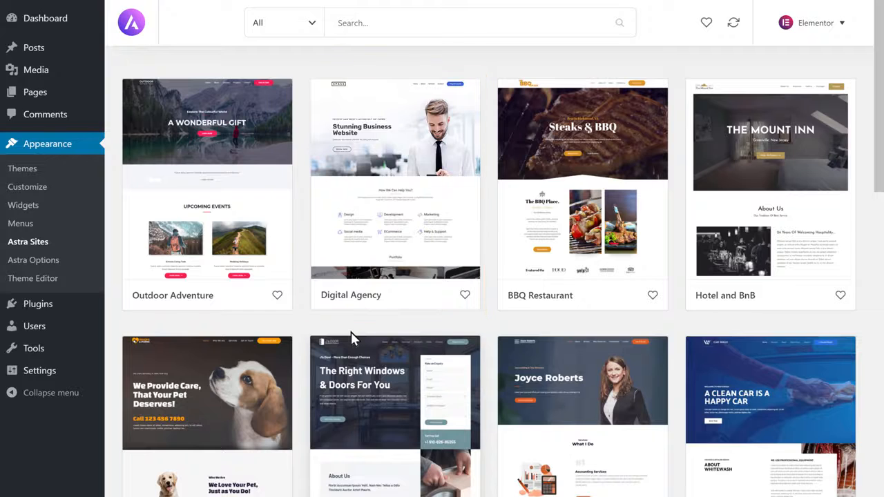
{"action": "left_click", "coordinate": [390, 245]}
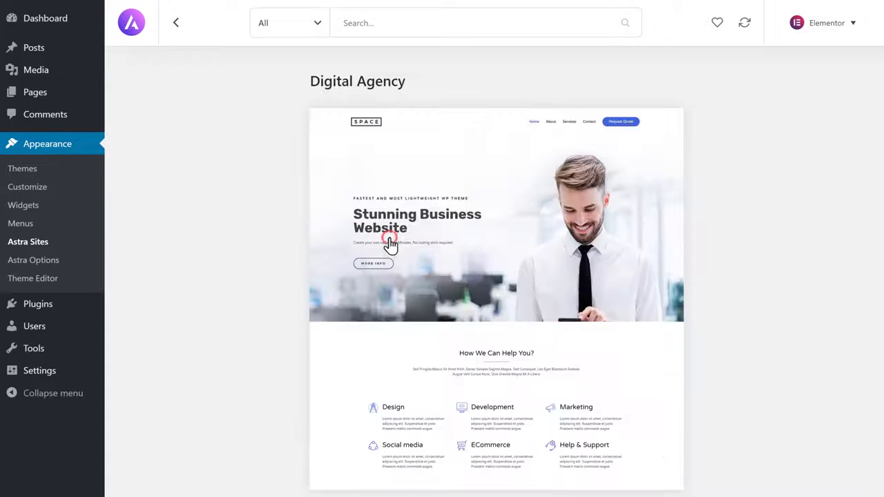
- Import the full Digital Agency site with plugins, settings, content and widgets, then view it
{"action": "scroll", "coordinate": [318, 233], "scroll_direction": "down", "scroll_amount": 1}
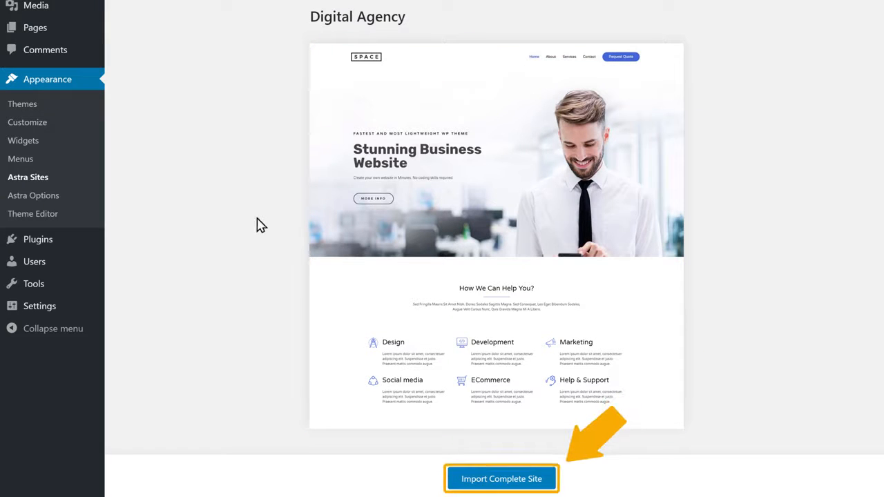
{"action": "left_click", "coordinate": [492, 486]}
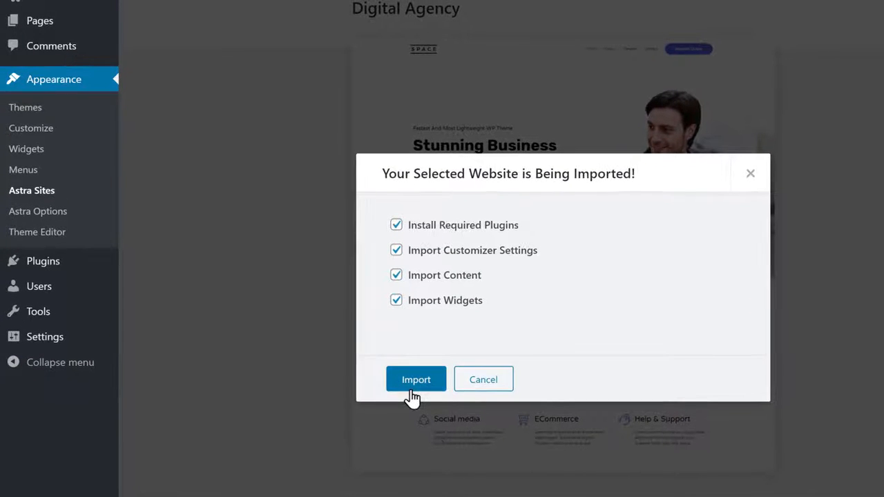
{"action": "left_click", "coordinate": [410, 389]}
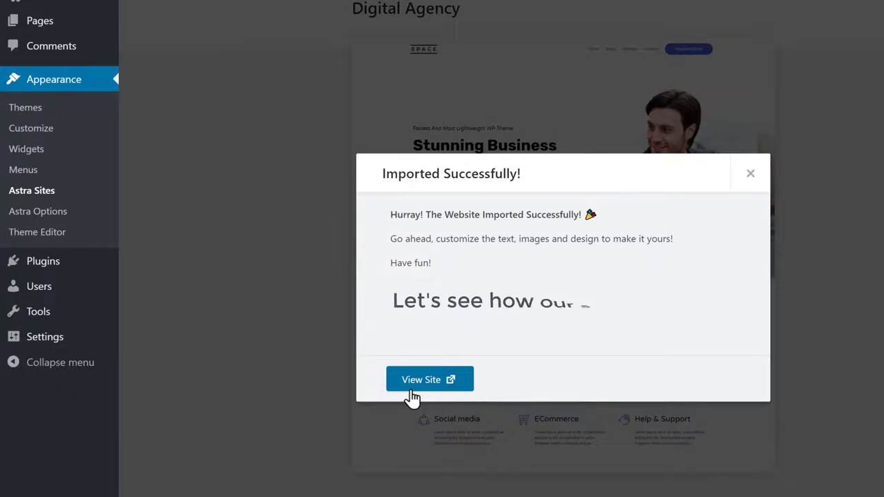
{"action": "left_click", "coordinate": [422, 379]}
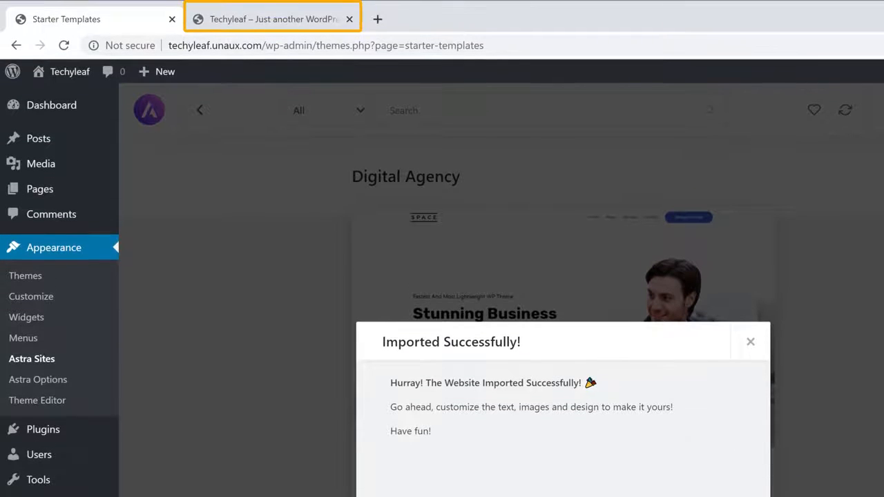
- Browse the imported design on the live Techyleaf site, then return to its Home page
{"action": "left_click", "coordinate": [271, 29]}
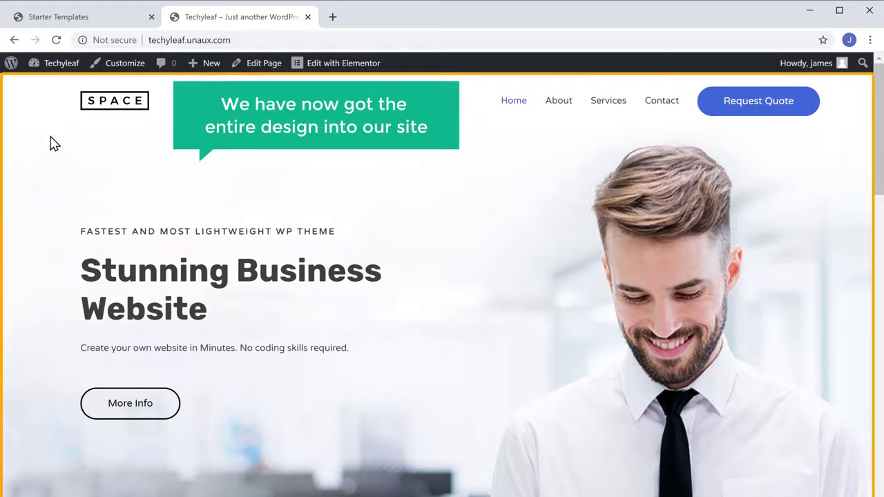
{"action": "scroll", "coordinate": [54, 143], "scroll_direction": "down", "scroll_amount": 15}
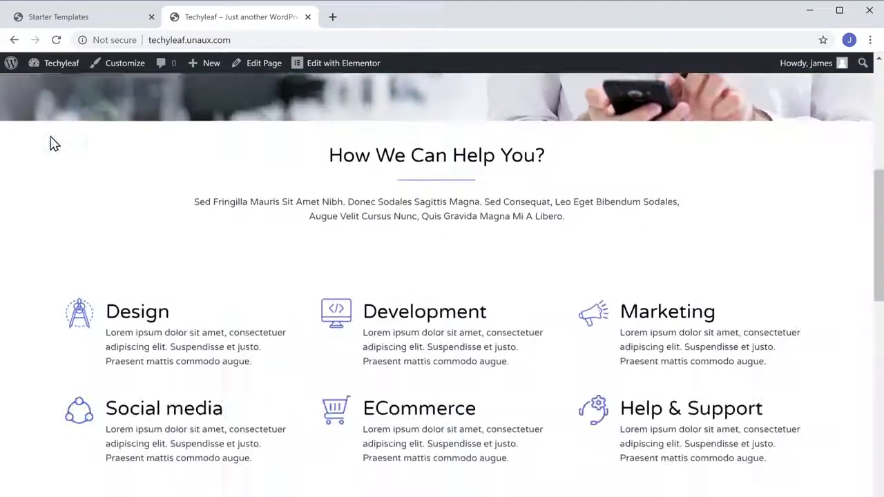
{"action": "scroll", "coordinate": [54, 139], "scroll_direction": "down", "scroll_amount": 15}
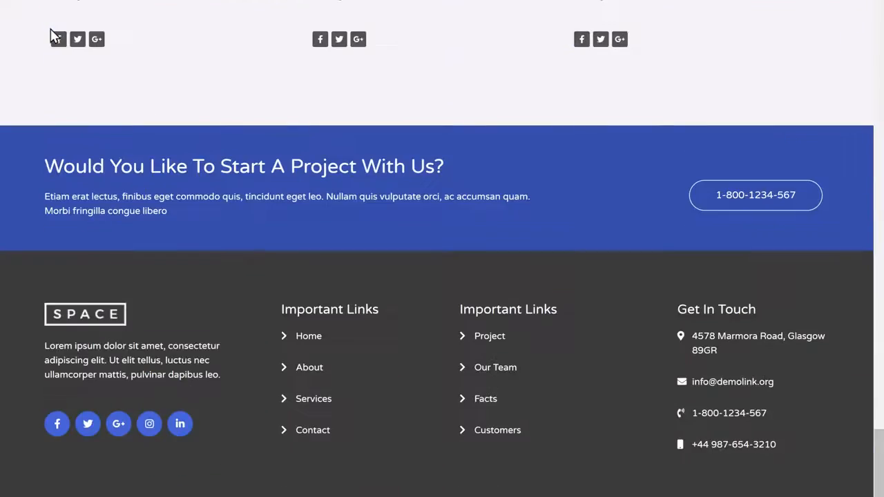
{"action": "scroll", "coordinate": [55, 34], "scroll_direction": "up", "scroll_amount": 20}
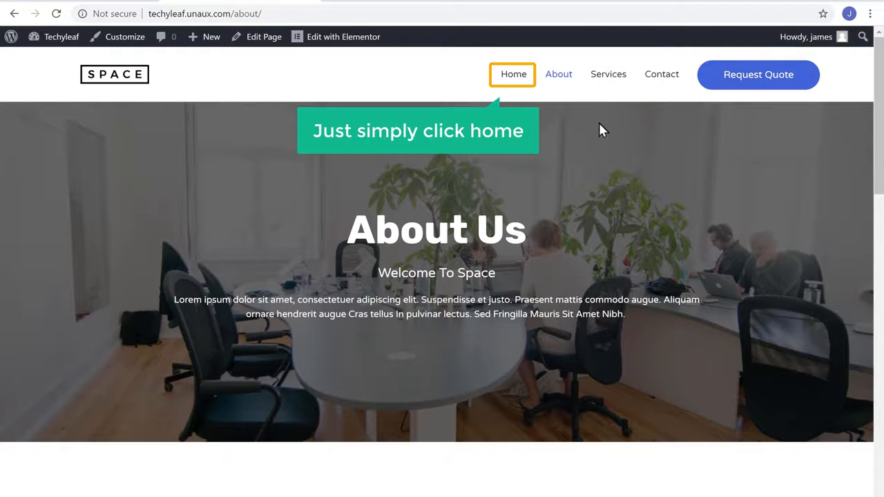
{"action": "left_click", "coordinate": [513, 76]}
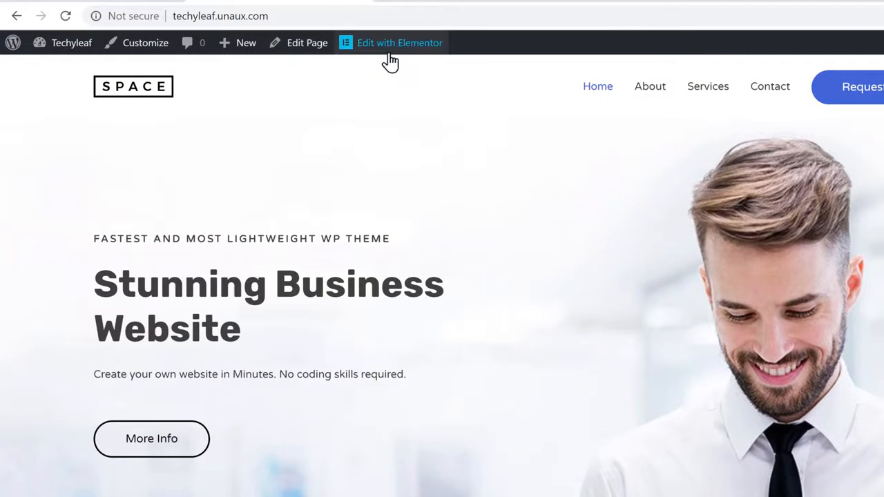
- In Elementor, change the hero heading to 'Hi, Welcome to my <br>Website'
{"action": "left_click", "coordinate": [389, 55]}
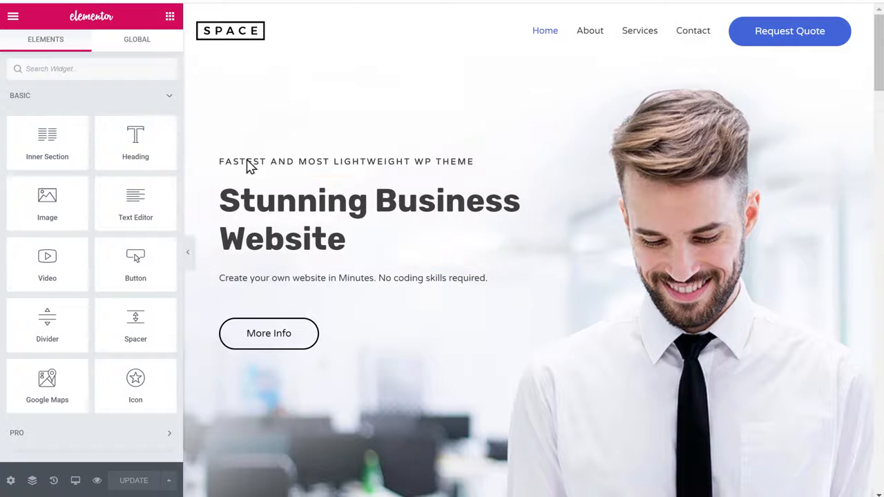
{"action": "left_click", "coordinate": [224, 197]}
{"action": "left_click_drag", "start_coordinate": [223, 198], "coordinate": [338, 239]}
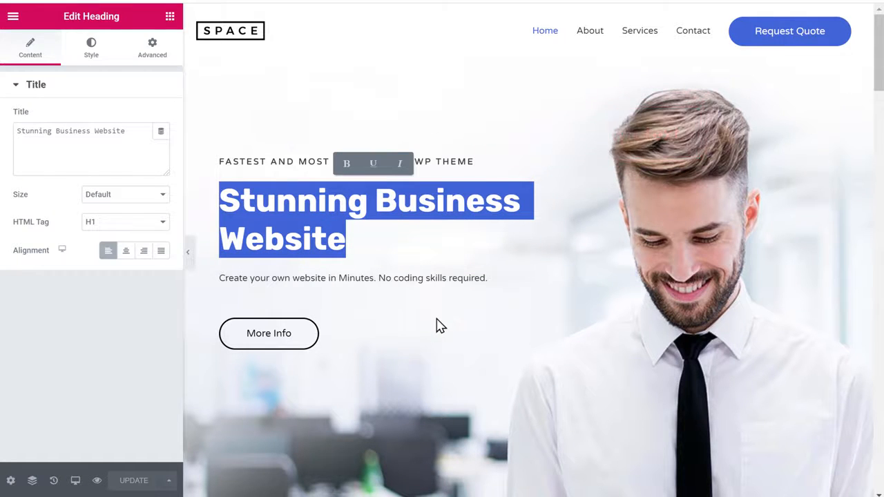
{"action": "type", "text": "Hi,"}
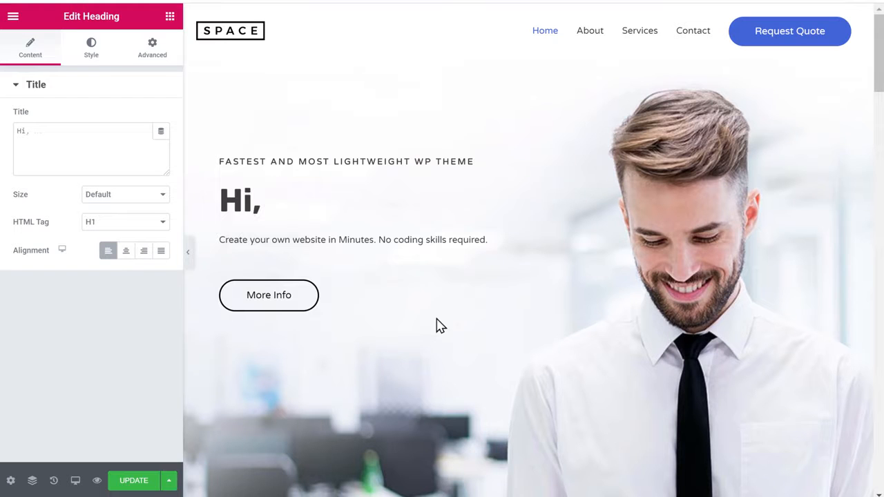
{"action": "type", "text": " Welcome to my <br>Website"}
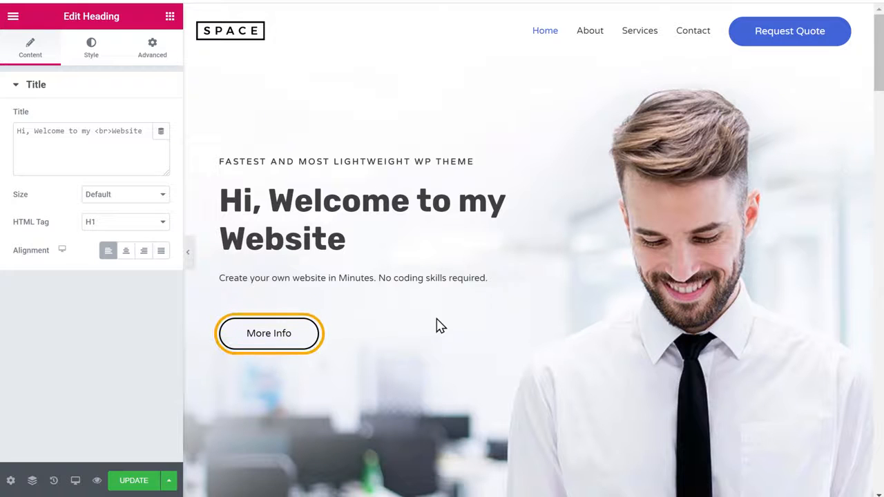
- Retype the More Info button label as WATCH VIDEO
{"action": "triple_click", "coordinate": [268, 345]}
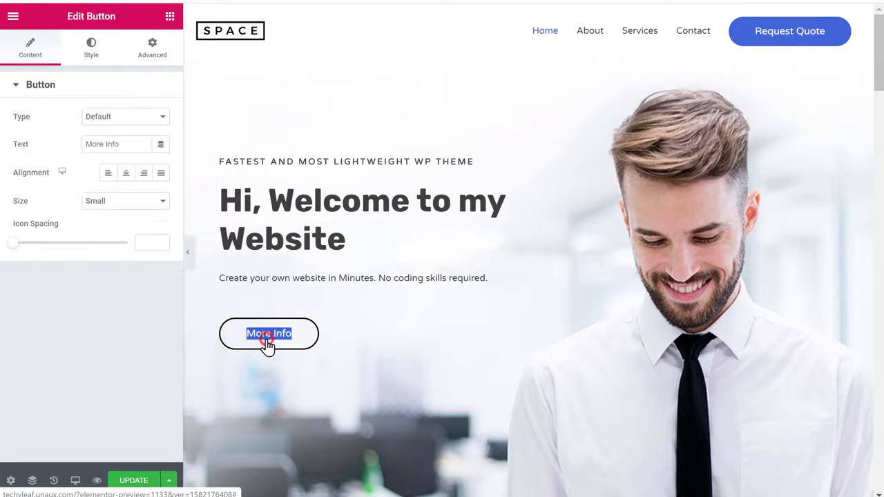
{"action": "type", "text": "WATCH VIDEO"}
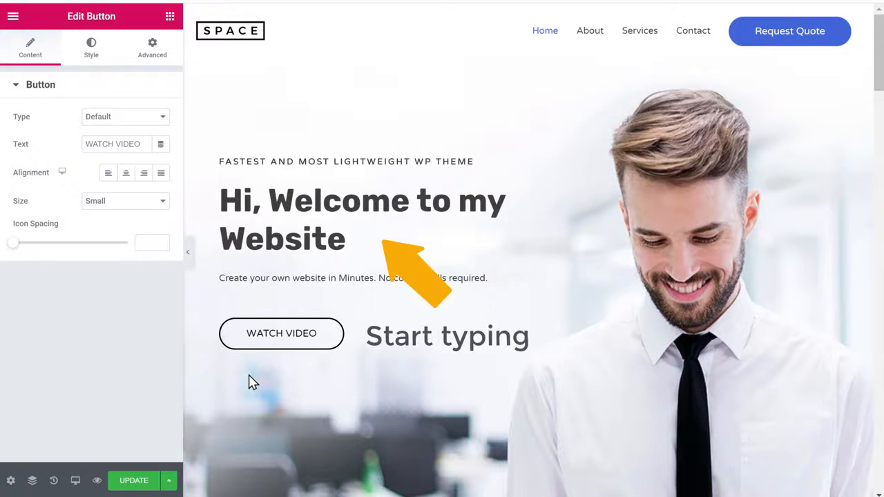
{"action": "scroll", "coordinate": [252, 383], "scroll_direction": "down", "scroll_amount": 4}
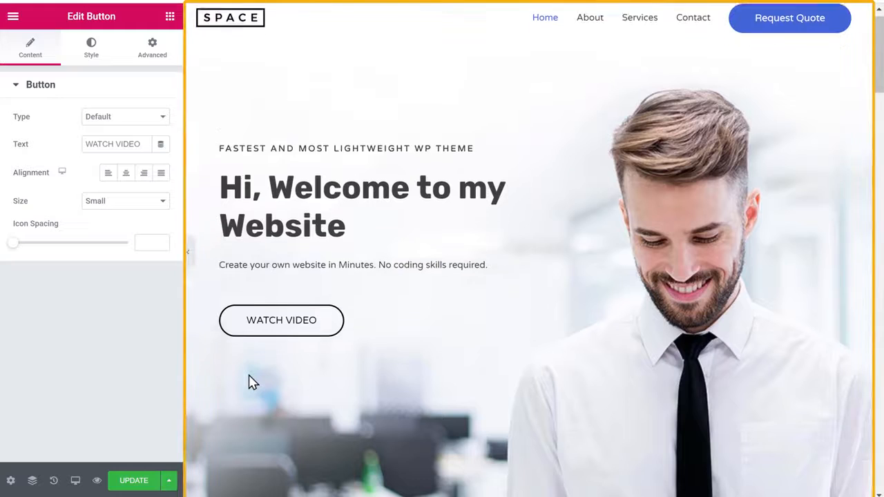
{"action": "scroll", "coordinate": [253, 383], "scroll_direction": "down", "scroll_amount": 20}
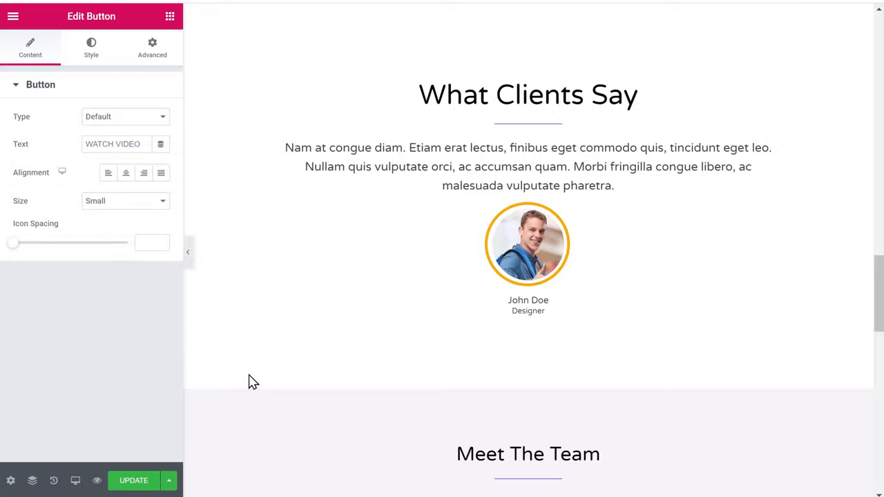
- Upload the portrait photo as the What Clients Say testimonial image
{"action": "left_click", "coordinate": [531, 246]}
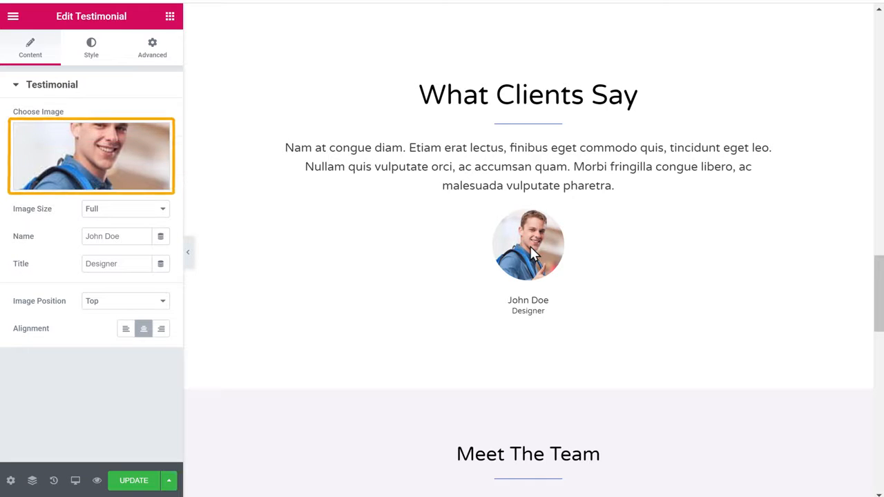
{"action": "left_click", "coordinate": [101, 163]}
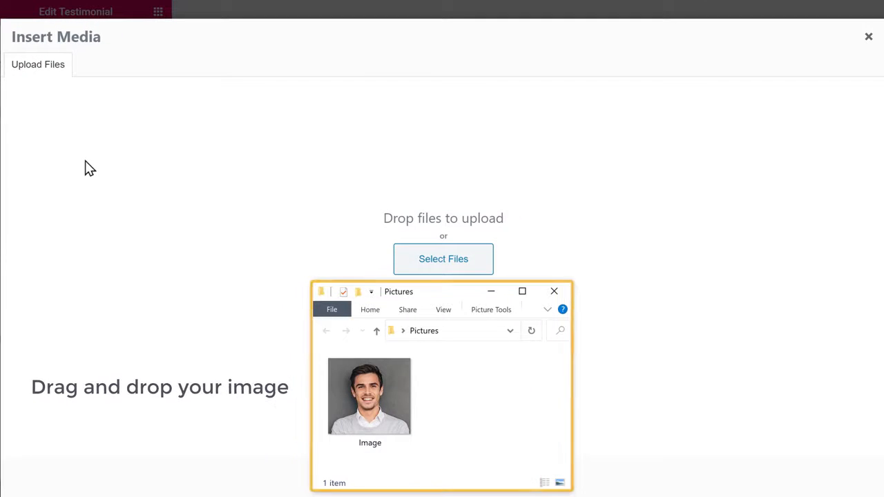
{"action": "left_click", "coordinate": [378, 420]}
{"action": "left_click_drag", "start_coordinate": [379, 420], "coordinate": [438, 215]}
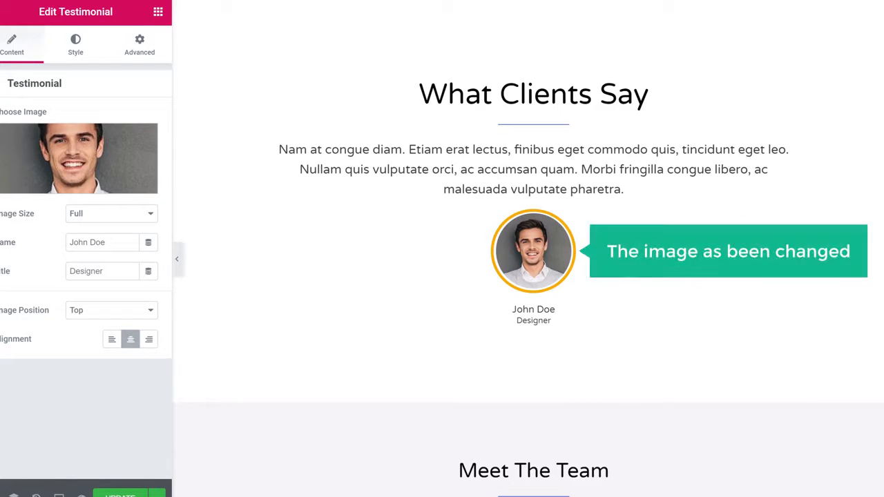
{"action": "scroll", "coordinate": [533, 249], "scroll_direction": "up", "scroll_amount": 10}
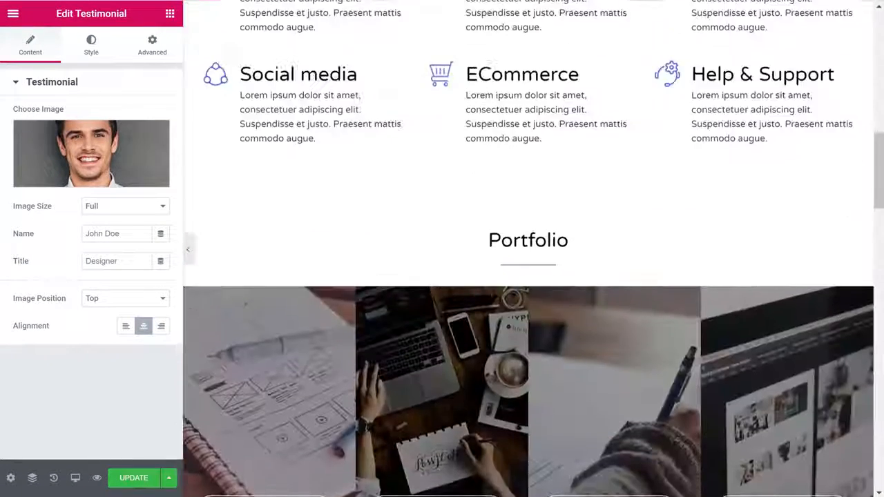
{"action": "scroll", "coordinate": [529, 248], "scroll_direction": "up", "scroll_amount": 10}
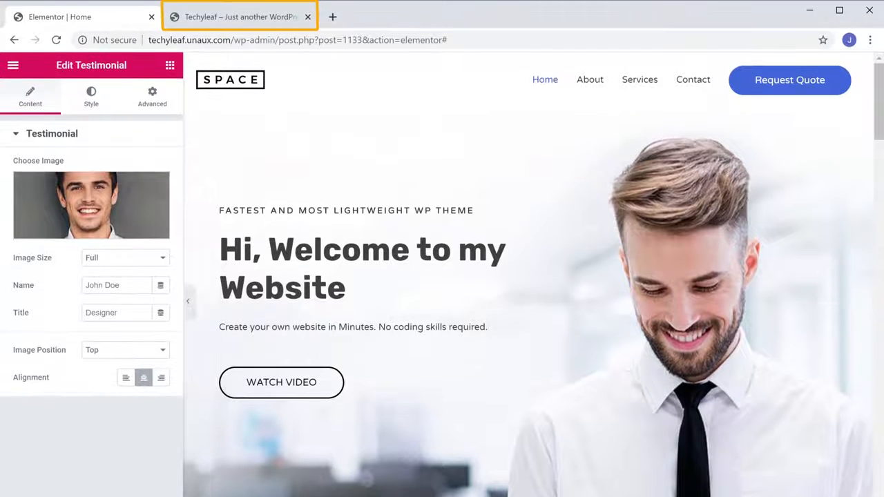
- Reload the live Techyleaf site to check the new hero heading
{"action": "left_click", "coordinate": [231, 20]}
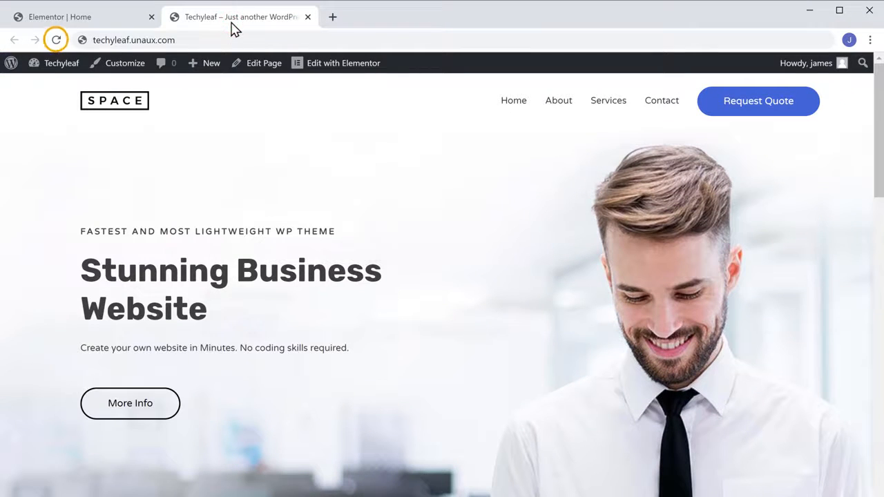
{"action": "left_click", "coordinate": [57, 40]}
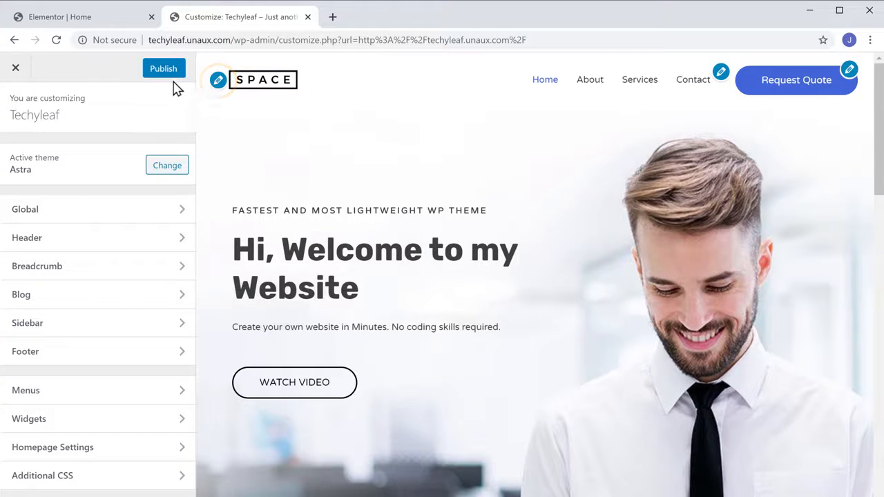
- Open Site Identity from the logo, publish the Customizer settings, and close the Customizer
{"action": "left_click", "coordinate": [219, 81]}
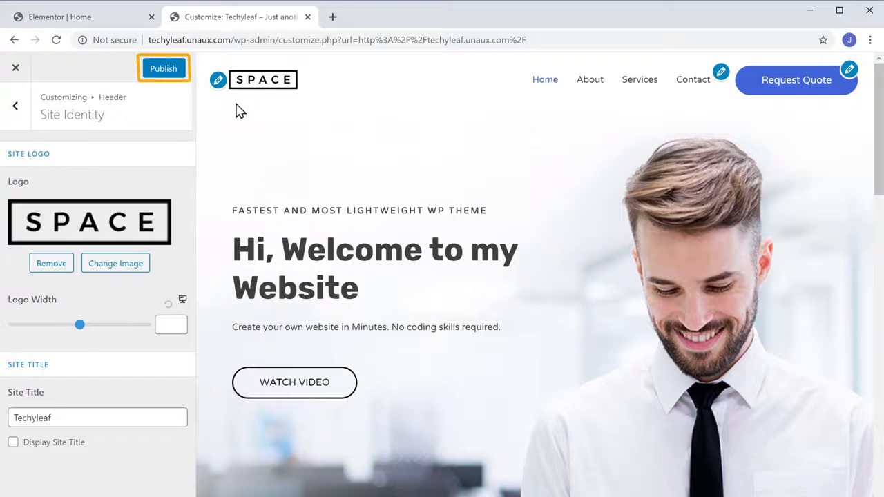
{"action": "left_click", "coordinate": [163, 74]}
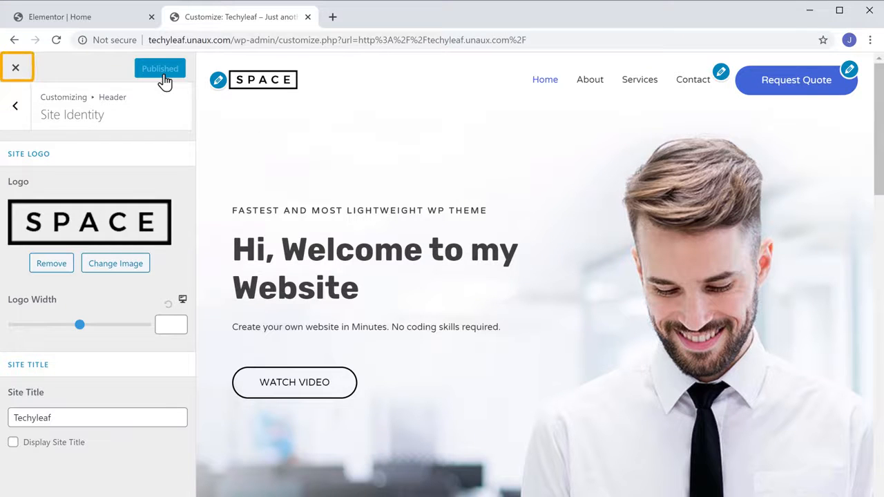
{"action": "left_click", "coordinate": [16, 68]}
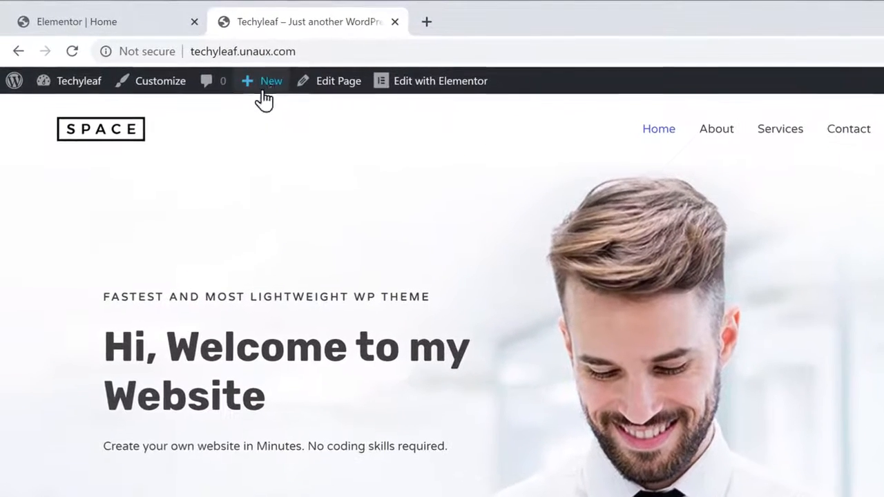
- Add a new page titled 'Our Services' and start editing it with Elementor
{"action": "mouse_move", "coordinate": [212, 68]}
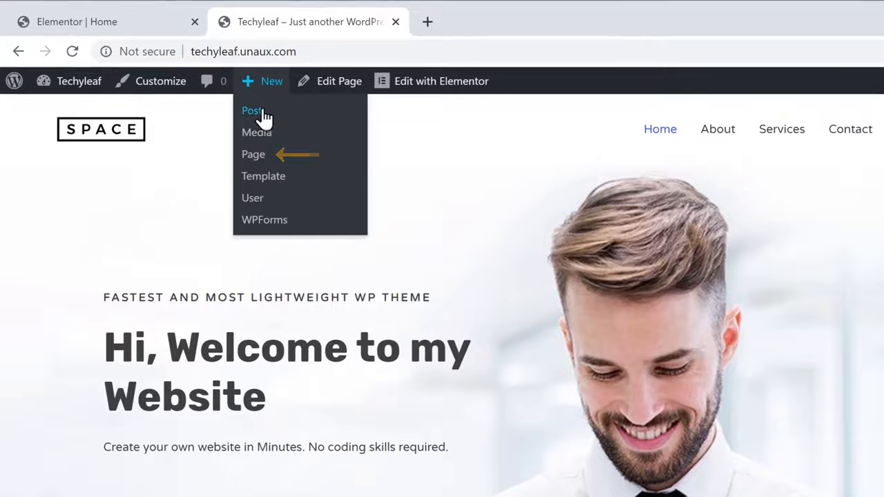
{"action": "left_click", "coordinate": [254, 166]}
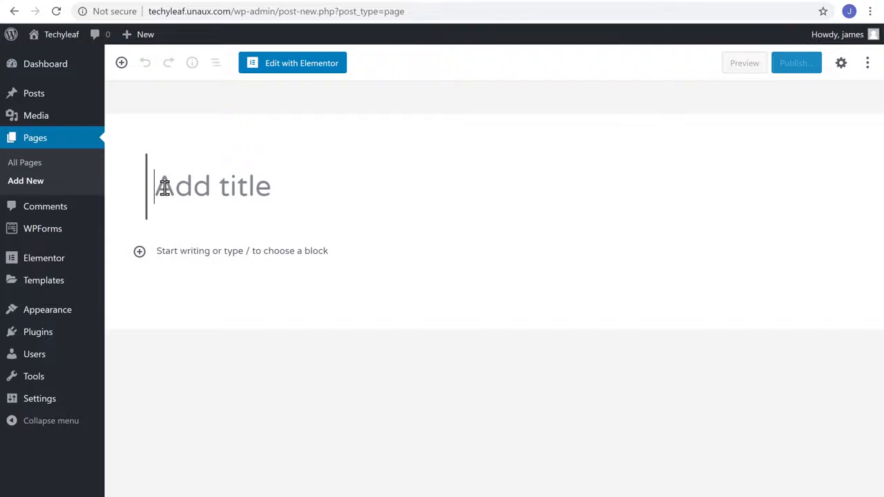
{"action": "left_click", "coordinate": [232, 159]}
{"action": "type", "text": "Our Services"}
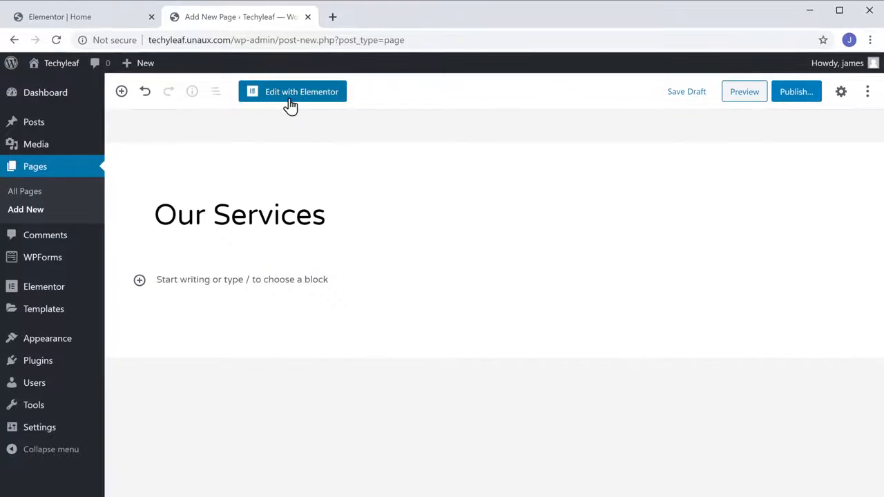
{"action": "left_click", "coordinate": [290, 100]}
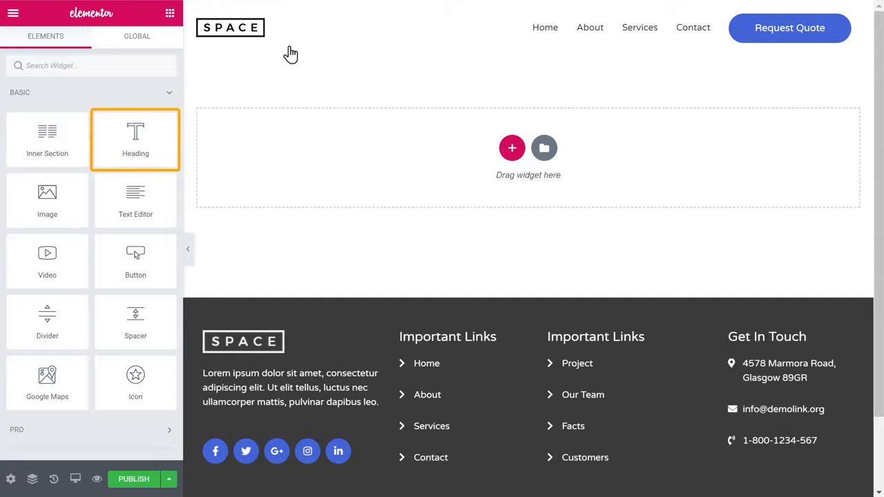
- Place a Heading widget reading 'Our Services', then drag an Image widget into the section
{"action": "left_click_drag", "start_coordinate": [155, 131], "coordinate": [400, 147]}
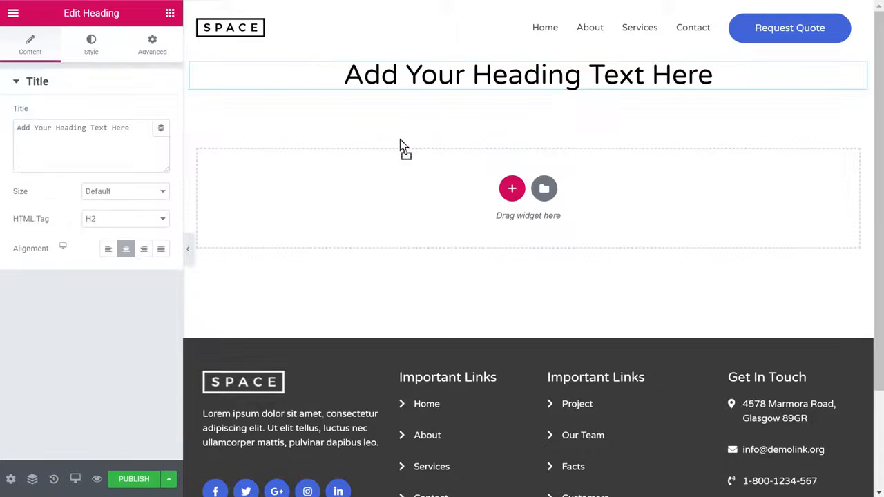
{"action": "left_click_drag", "start_coordinate": [346, 75], "coordinate": [720, 84]}
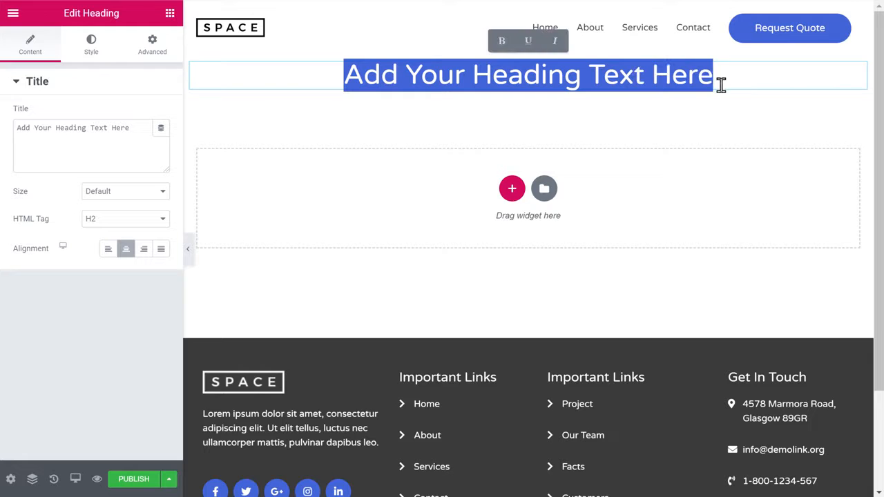
{"action": "type", "text": "Our Services"}
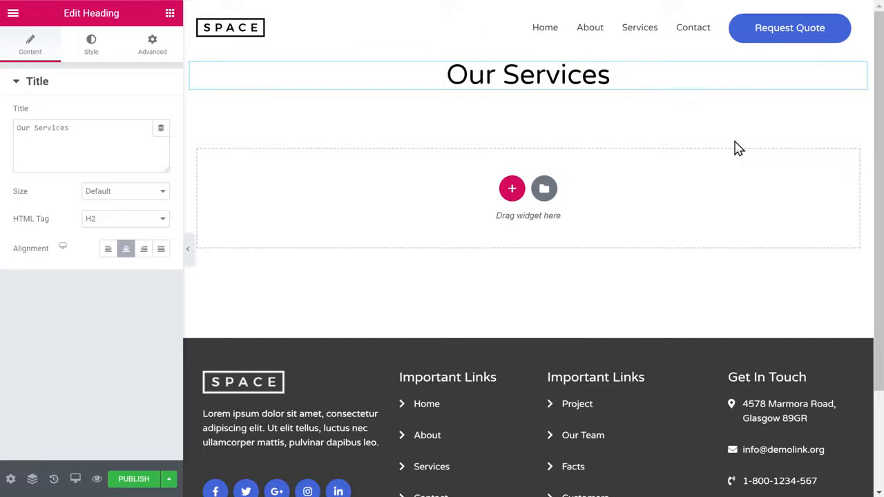
{"action": "left_click", "coordinate": [170, 15]}
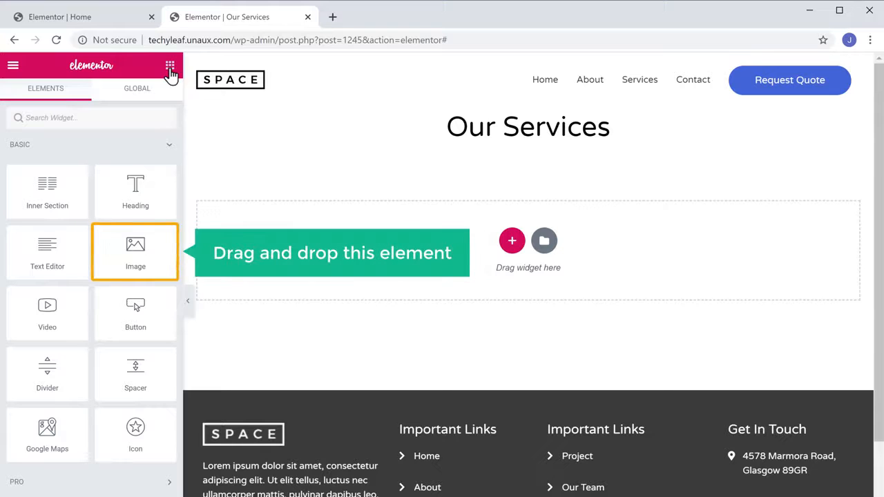
{"action": "left_click_drag", "start_coordinate": [122, 243], "coordinate": [458, 210]}
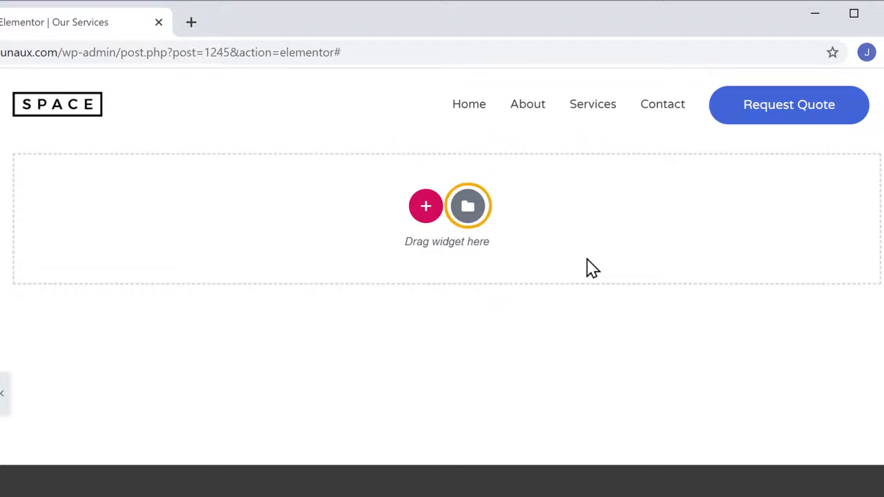
- Insert the DESIGN YOUR WORDPRESS template from the Elementor Library into the page
{"action": "left_click", "coordinate": [469, 220]}
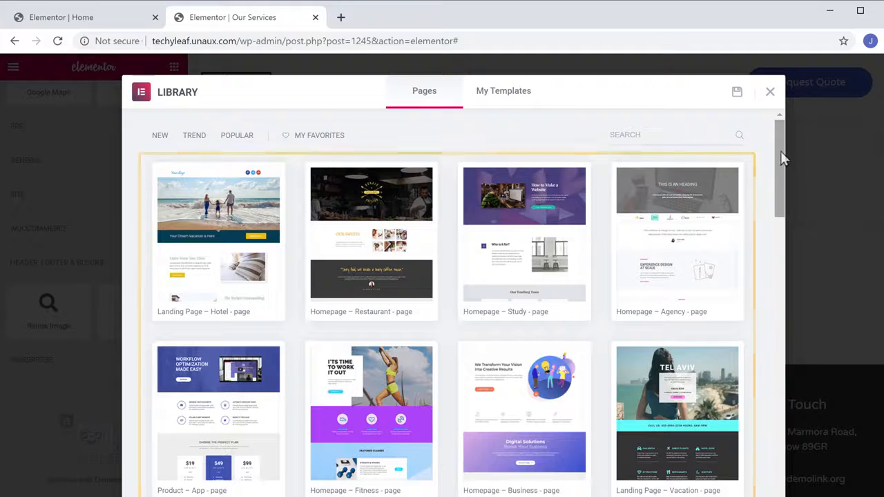
{"action": "scroll", "coordinate": [780, 158], "scroll_direction": "down", "scroll_amount": 4}
{"action": "scroll", "coordinate": [469, 302], "scroll_direction": "down", "scroll_amount": 20}
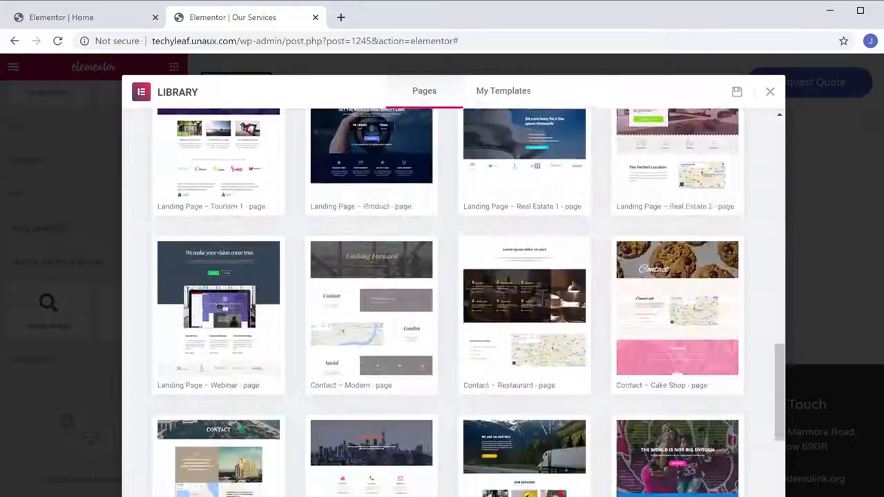
{"action": "scroll", "coordinate": [453, 302], "scroll_direction": "up", "scroll_amount": 20}
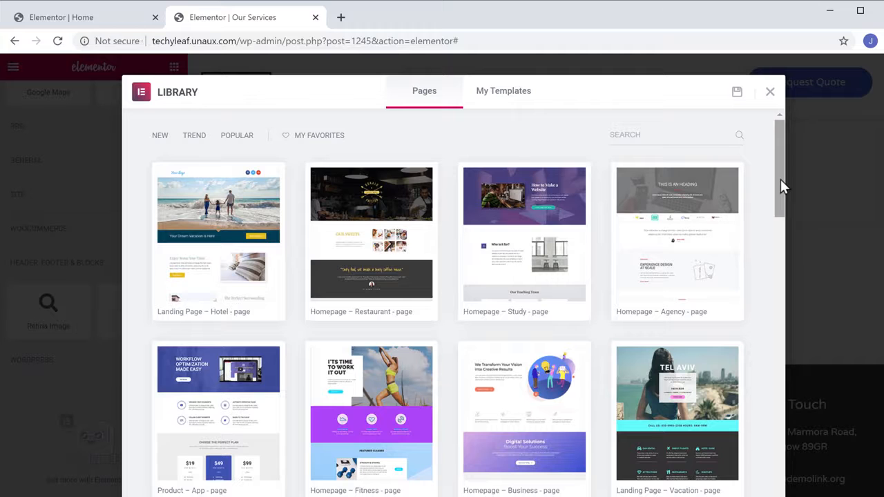
{"action": "left_click", "coordinate": [680, 255]}
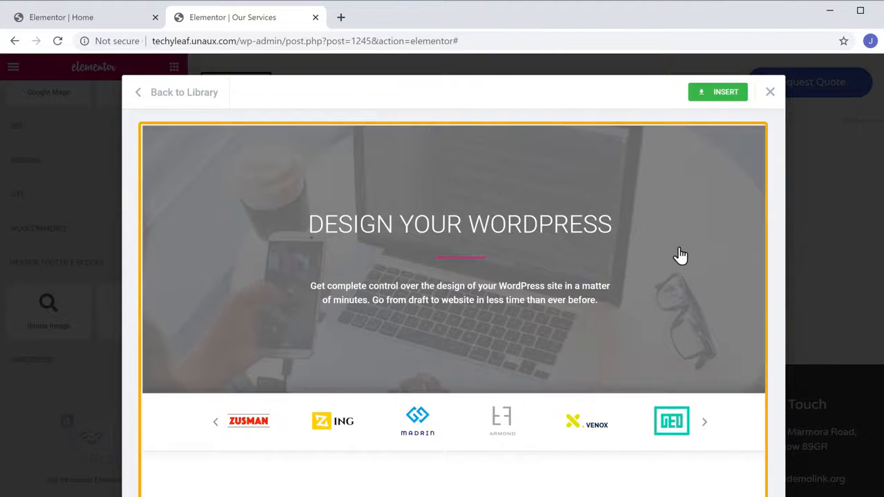
{"action": "scroll", "coordinate": [680, 255], "scroll_direction": "down", "scroll_amount": 15}
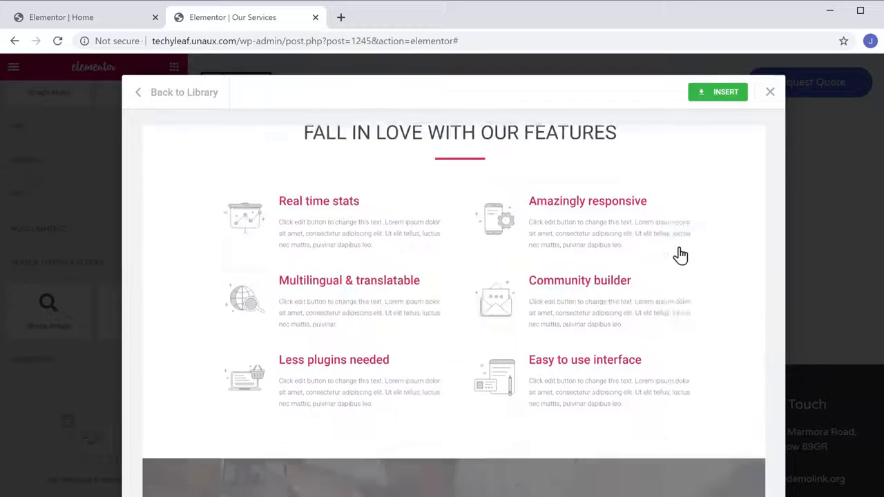
{"action": "scroll", "coordinate": [681, 256], "scroll_direction": "down", "scroll_amount": 2}
{"action": "scroll", "coordinate": [680, 256], "scroll_direction": "up", "scroll_amount": 17}
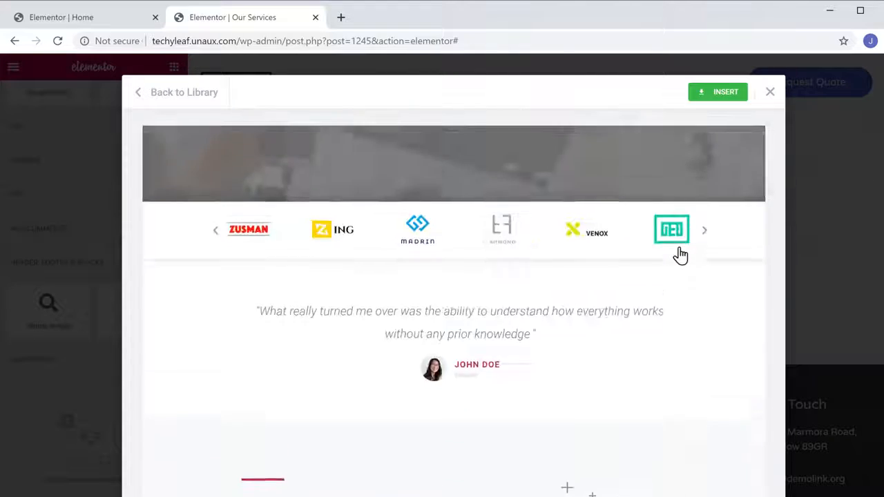
{"action": "scroll", "coordinate": [680, 256], "scroll_direction": "up", "scroll_amount": 3}
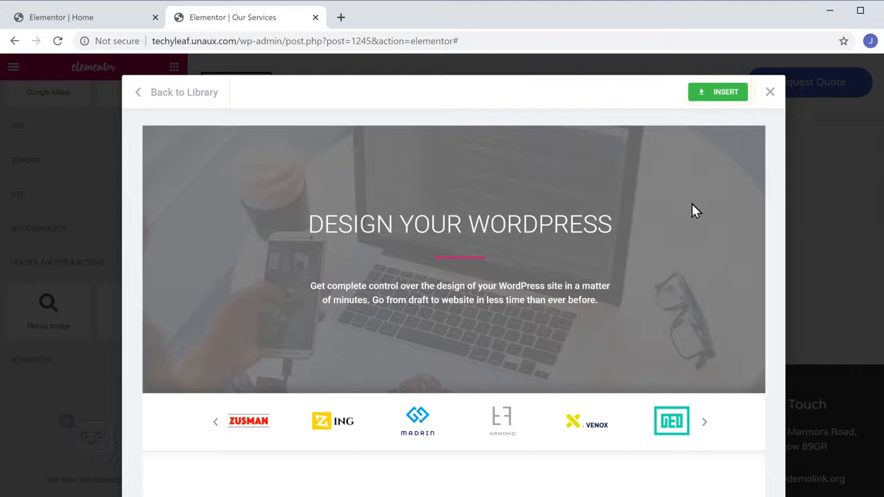
{"action": "left_click", "coordinate": [722, 97]}
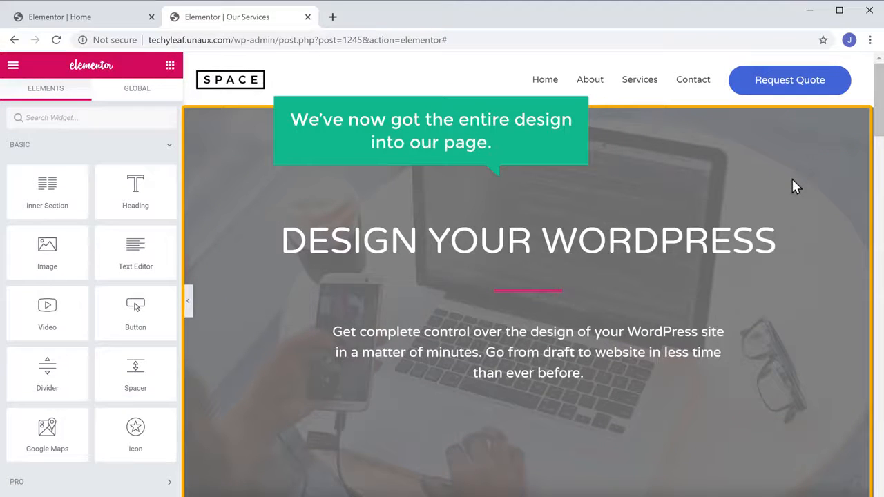
- Replace the DESIGN YOUR WORDPRESS hero heading with OUR SERVICES
{"action": "scroll", "coordinate": [792, 180], "scroll_direction": "down", "scroll_amount": 15}
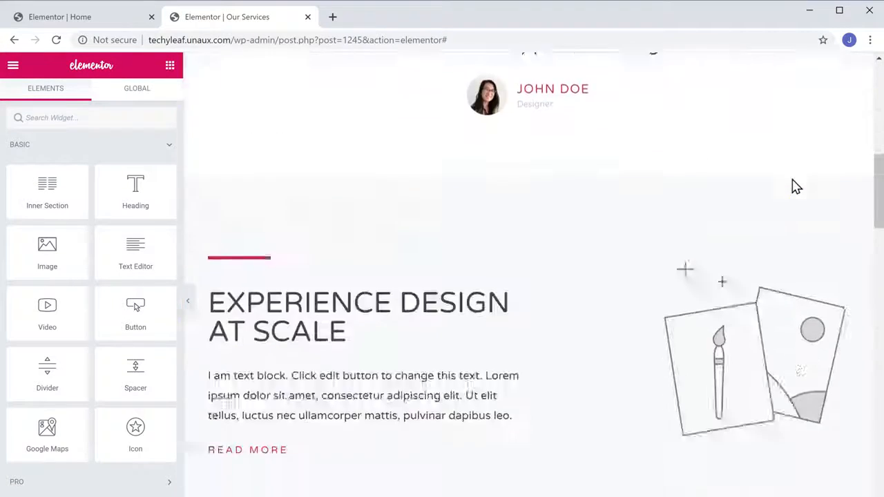
{"action": "scroll", "coordinate": [795, 186], "scroll_direction": "down", "scroll_amount": 15}
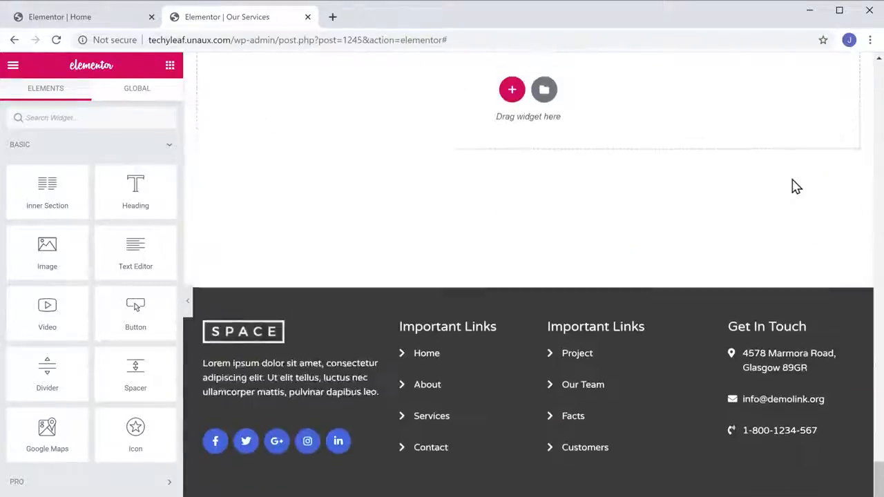
{"action": "scroll", "coordinate": [794, 187], "scroll_direction": "up", "scroll_amount": 5}
{"action": "scroll", "coordinate": [794, 186], "scroll_direction": "up", "scroll_amount": 15}
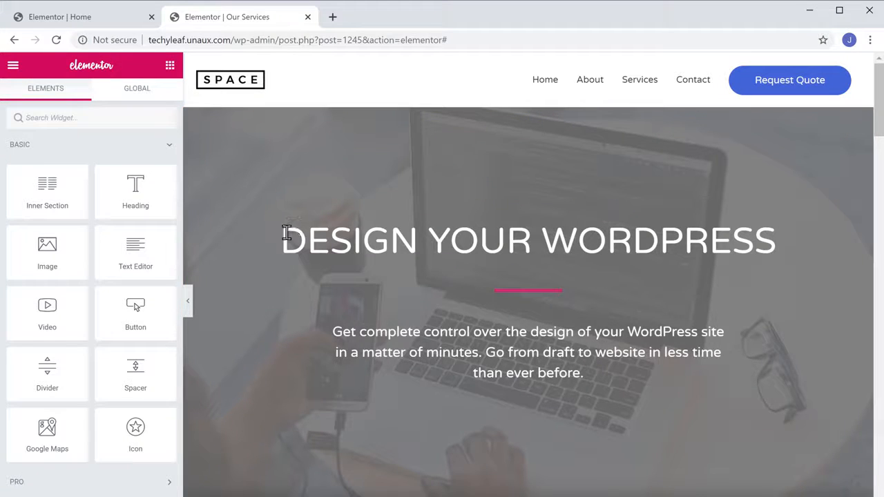
{"action": "left_click_drag", "start_coordinate": [286, 233], "coordinate": [794, 263]}
{"action": "type", "text": "OUR SE"}
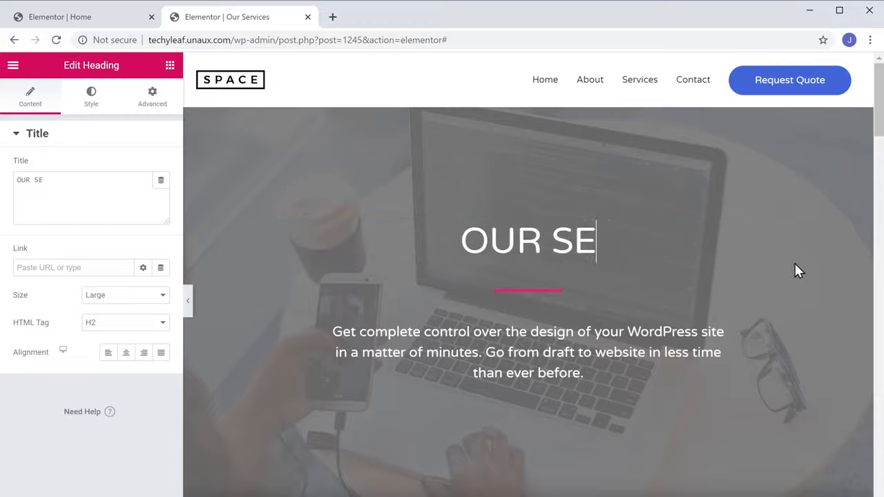
{"action": "type", "text": "RVICES"}
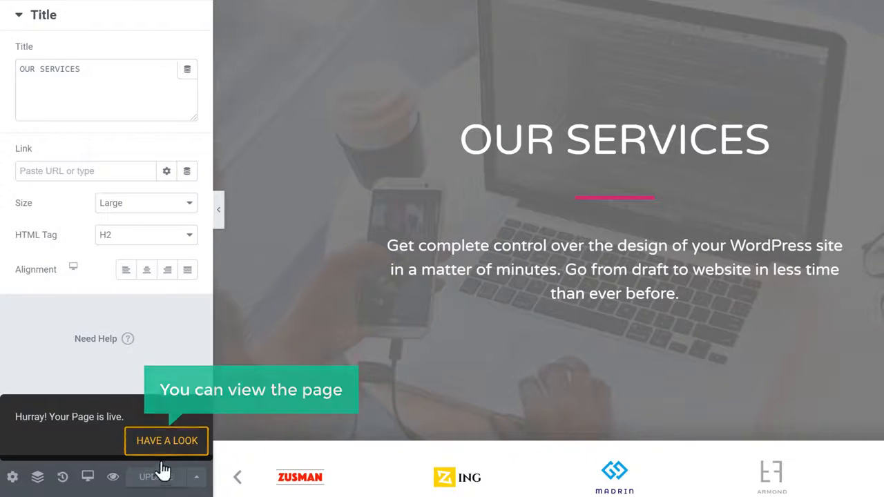
- View the published Our Services page on the live site, then return to the Techyleaf home page
{"action": "left_click", "coordinate": [166, 443]}
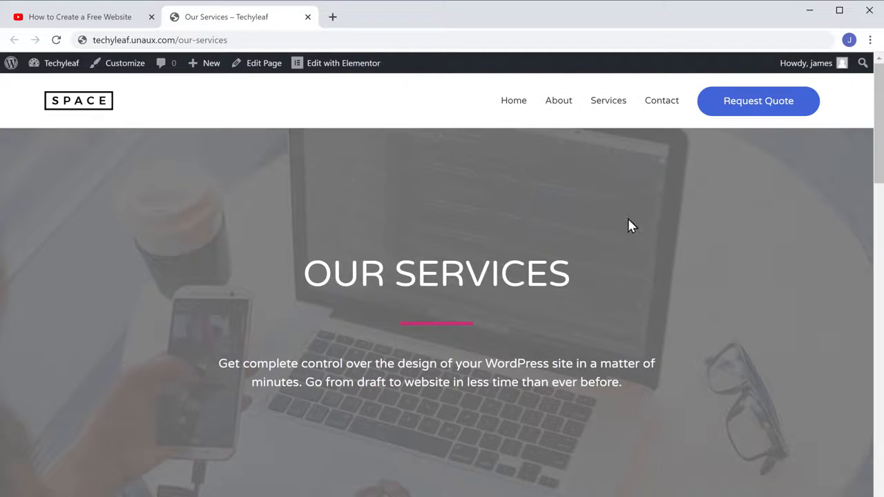
{"action": "left_click", "coordinate": [514, 102]}
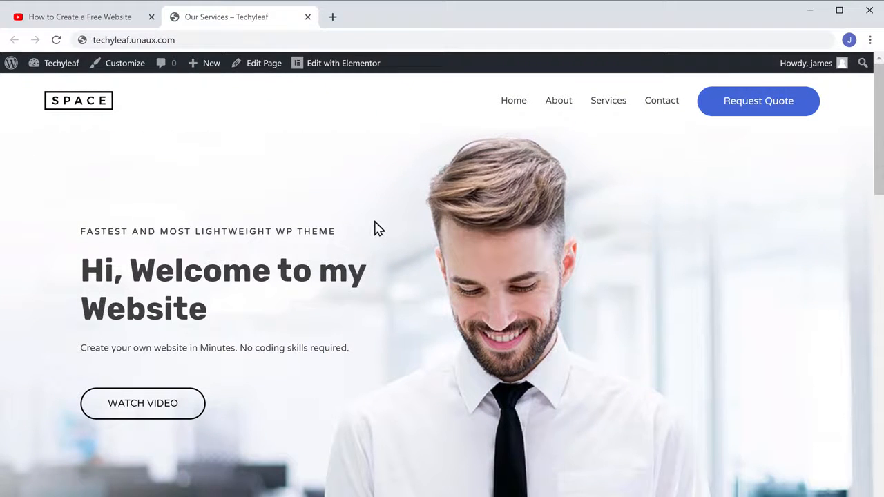
- Follow the video description's Get the Domain link to GoDaddy's $4.99 .com offer
{"action": "left_click", "coordinate": [82, 23]}
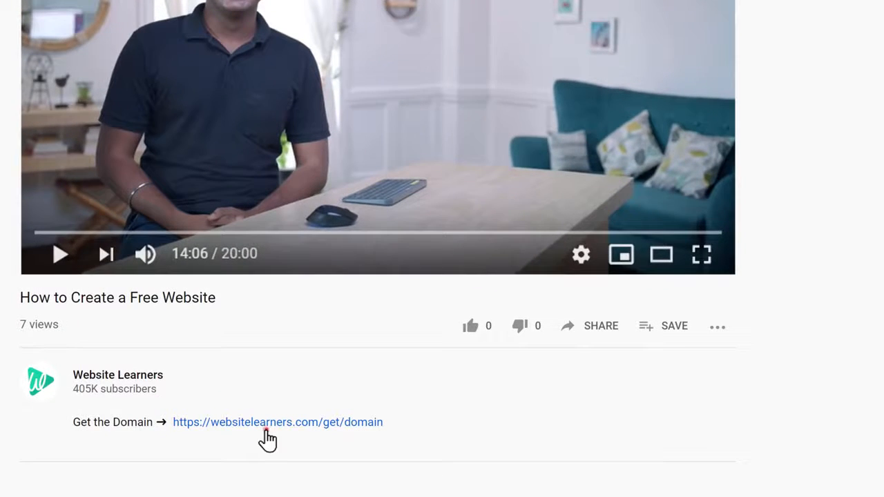
{"action": "left_click", "coordinate": [266, 431]}
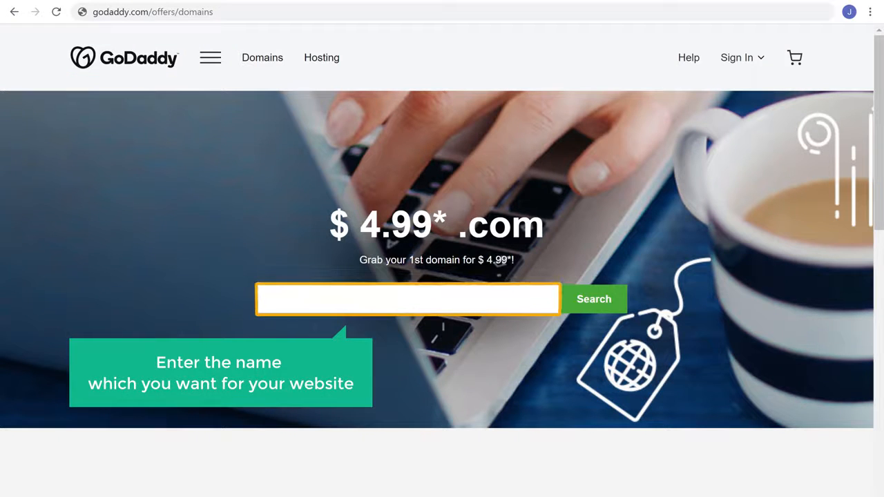
- Search for techyleaf.com, add it to the cart, and proceed to checkout without domain privacy
{"action": "left_click", "coordinate": [288, 300]}
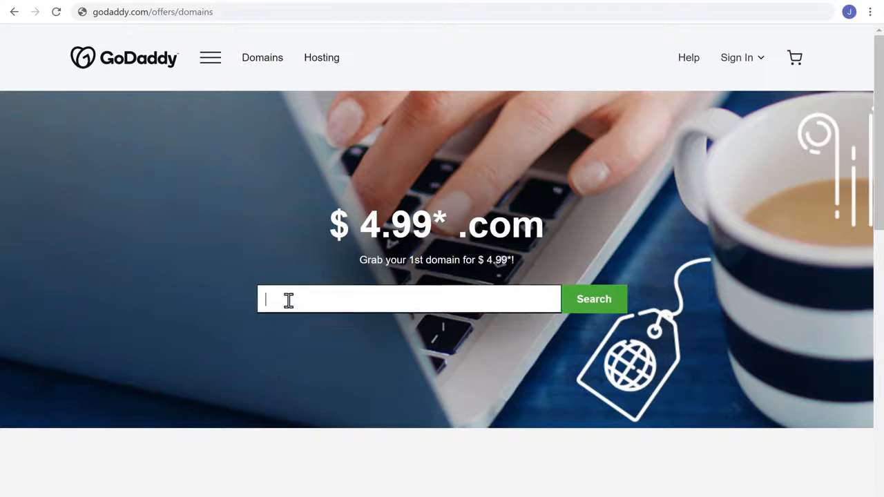
{"action": "type", "text": "techyleaf.com"}
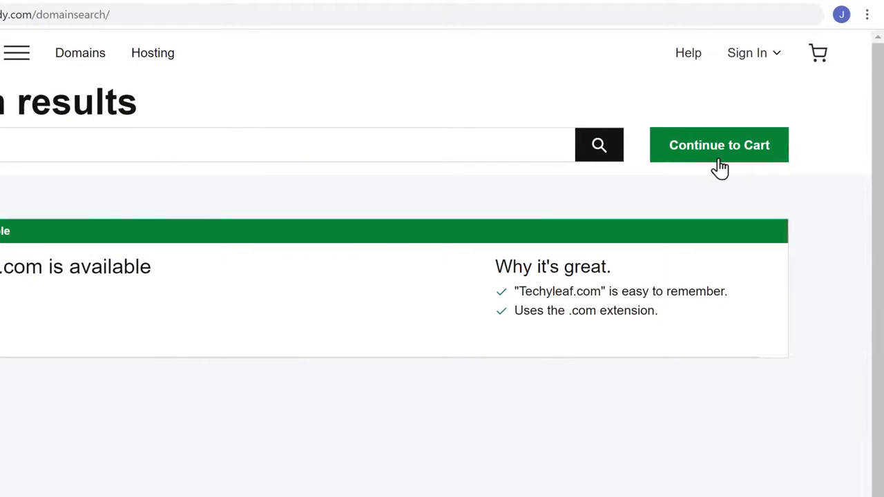
{"action": "left_click", "coordinate": [720, 168]}
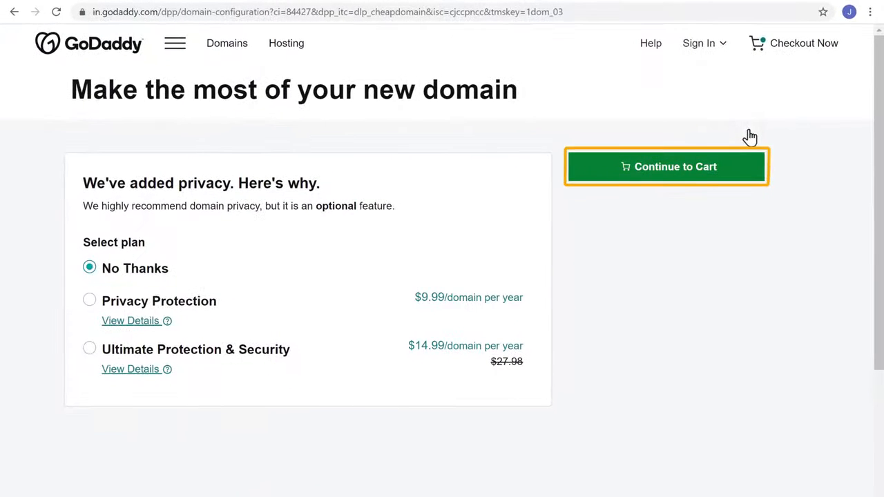
{"action": "left_click", "coordinate": [670, 178]}
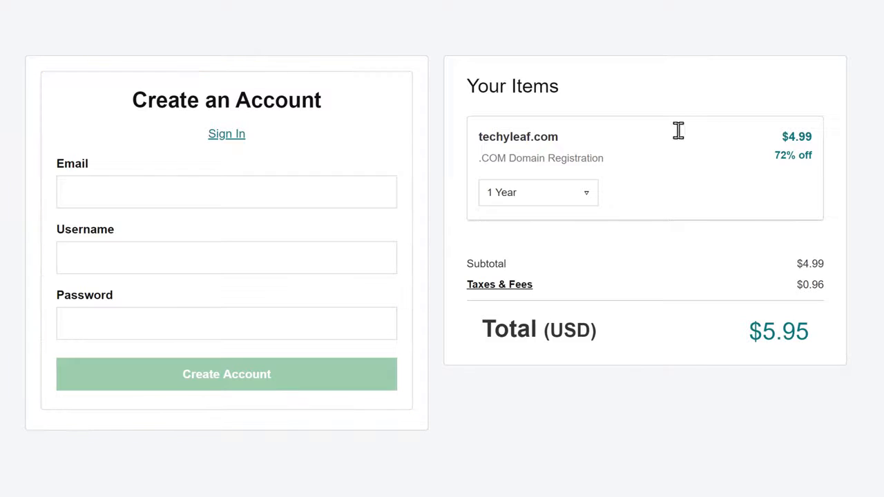
- Create a GoDaddy account with an e-mail, username and password, then pay by card to complete the $5.95 order
{"action": "left_click", "coordinate": [141, 198]}
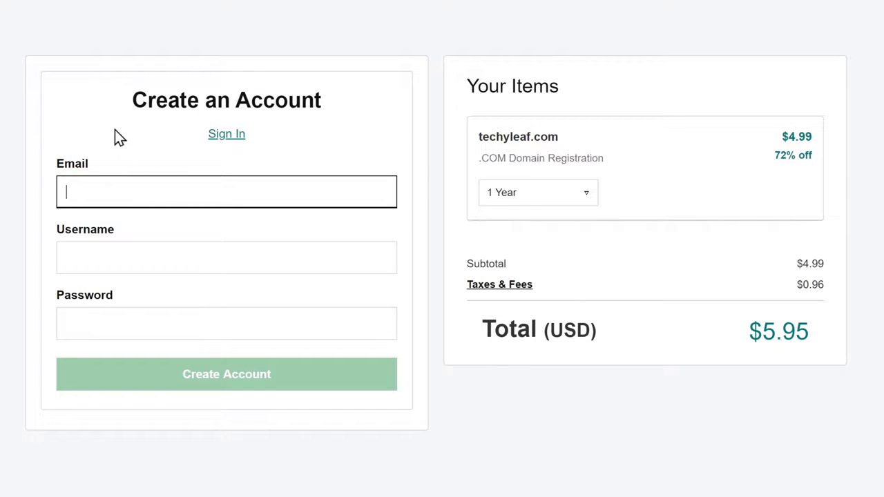
{"action": "key", "text": "Tab"}
{"action": "type", "text": "Techy"}
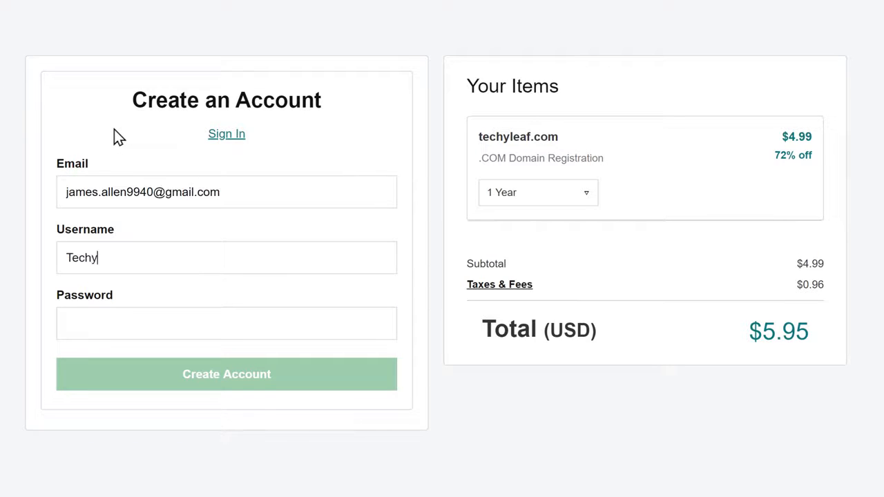
{"action": "type", "text": "Leaf"}
{"action": "key", "text": "Tab"}
{"action": "type", "text": "•••••••••"}
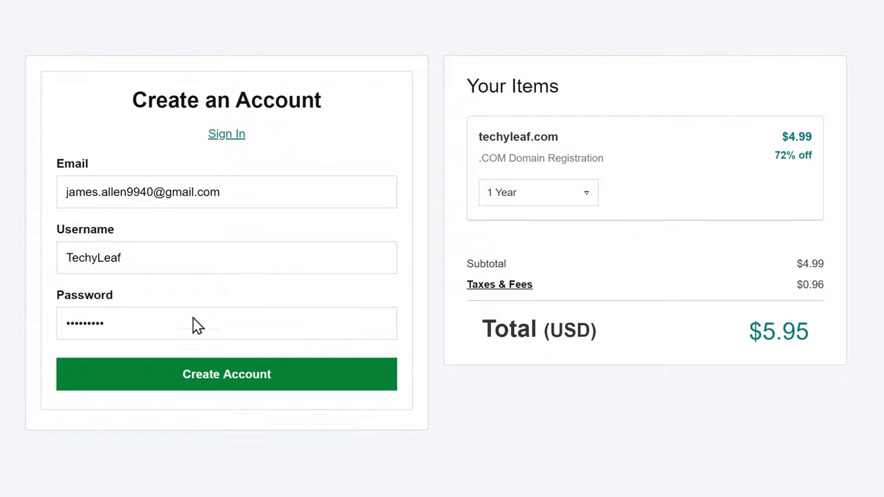
{"action": "left_click", "coordinate": [223, 388]}
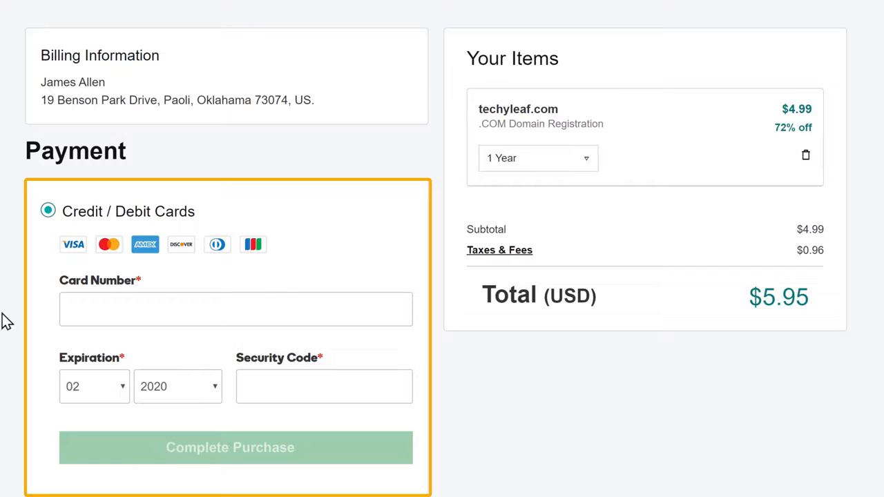
{"action": "left_click", "coordinate": [74, 308]}
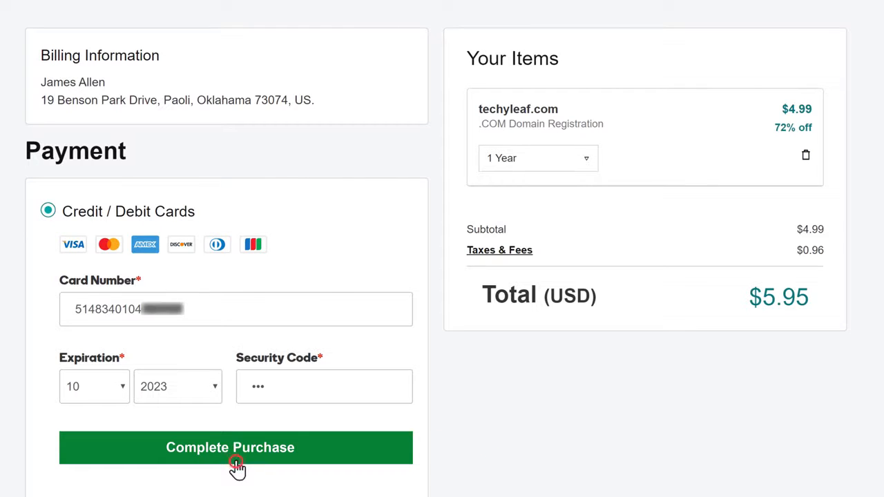
{"action": "left_click", "coordinate": [236, 449]}
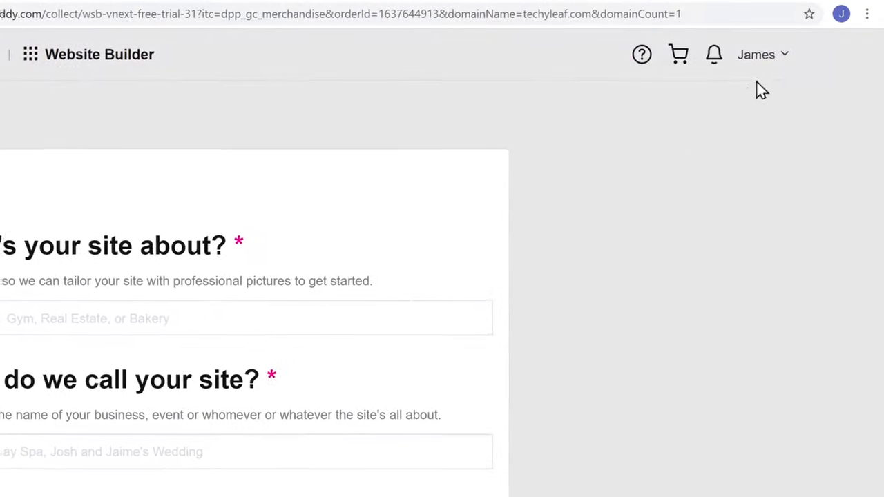
- Open My Products from the account menu to see techyleaf.com listed under Domains
{"action": "left_click", "coordinate": [783, 62]}
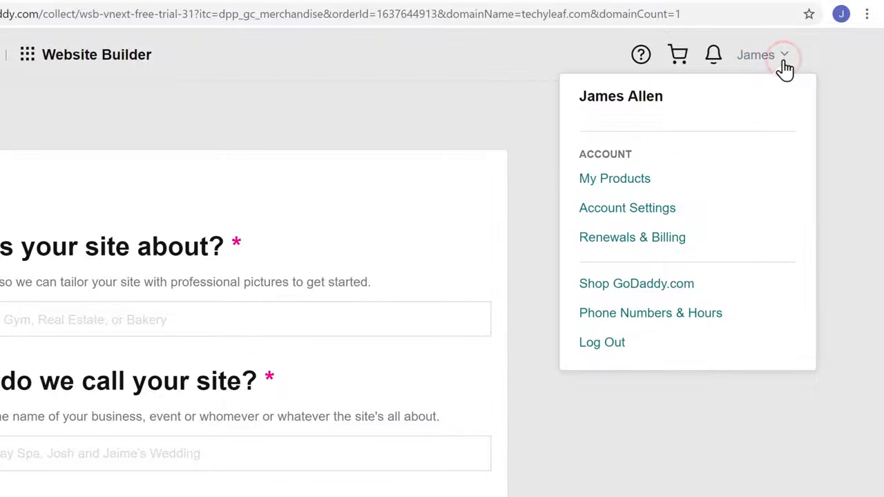
{"action": "left_click", "coordinate": [614, 183]}
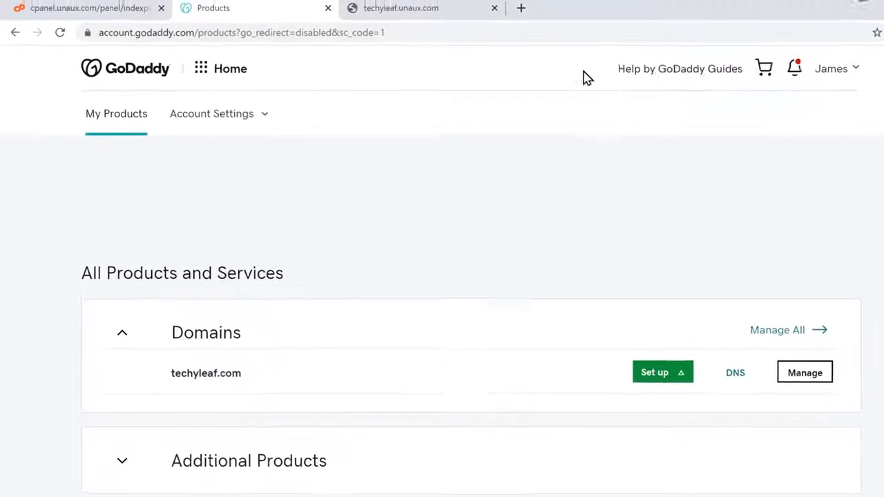
{"action": "left_click", "coordinate": [540, 26]}
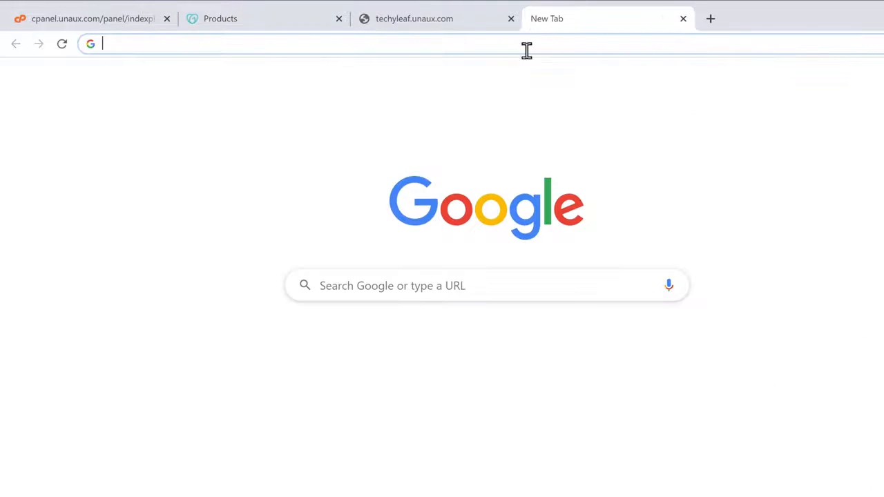
- Load techyleaf.com in the new tab, which shows only a blank page
{"action": "type", "text": "techyleaf.com"}
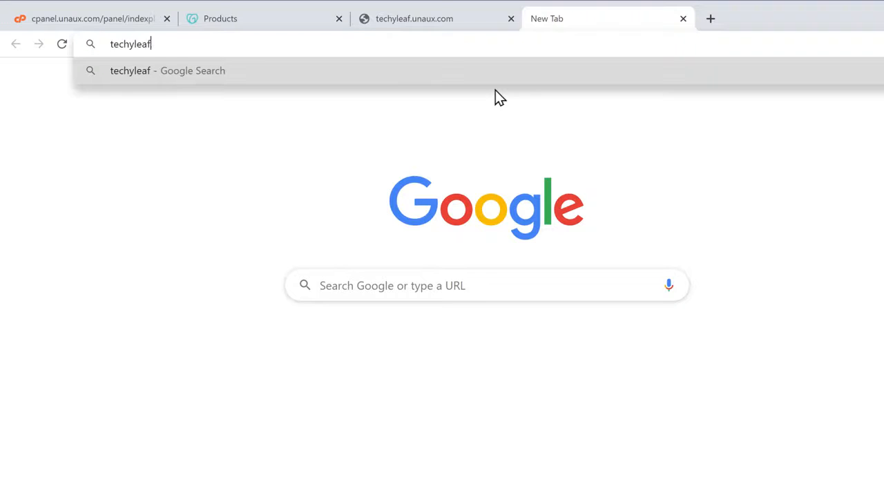
{"action": "key", "text": "Return"}
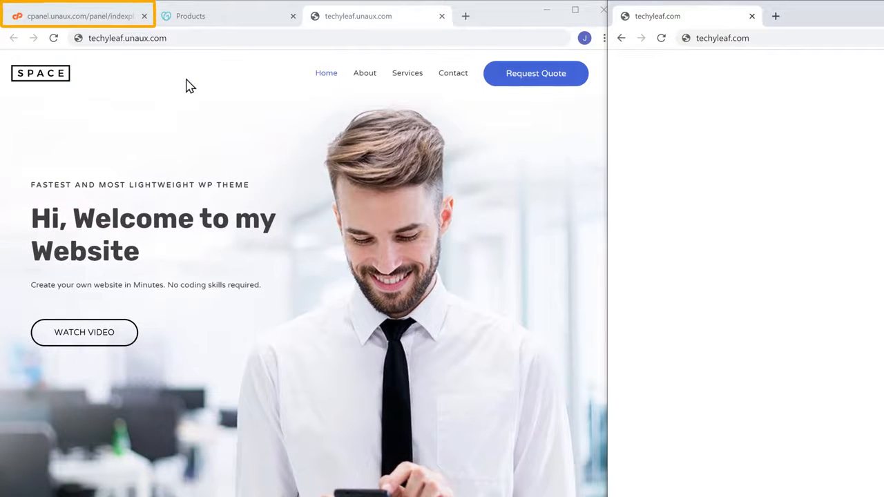
- Enter techyleaf.com in cPanel's Parked Domains form, then return to GoDaddy's products page
{"action": "left_click", "coordinate": [83, 21]}
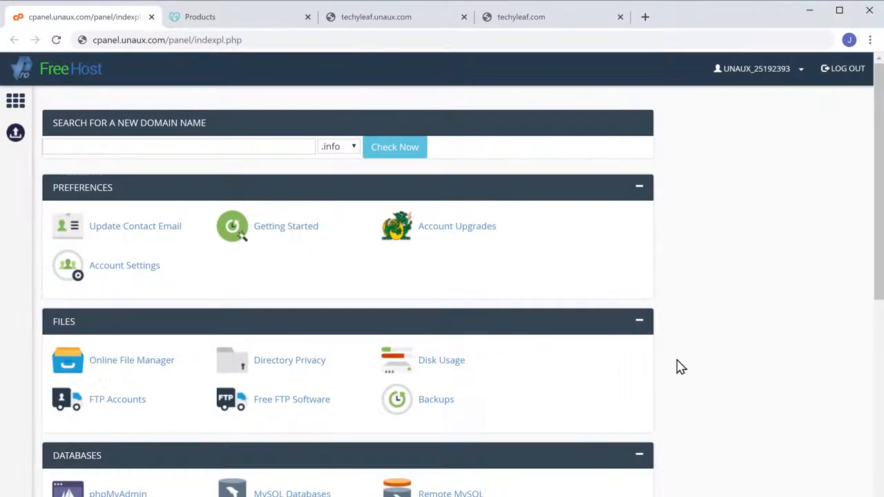
{"action": "scroll", "coordinate": [680, 366], "scroll_direction": "down", "scroll_amount": 4}
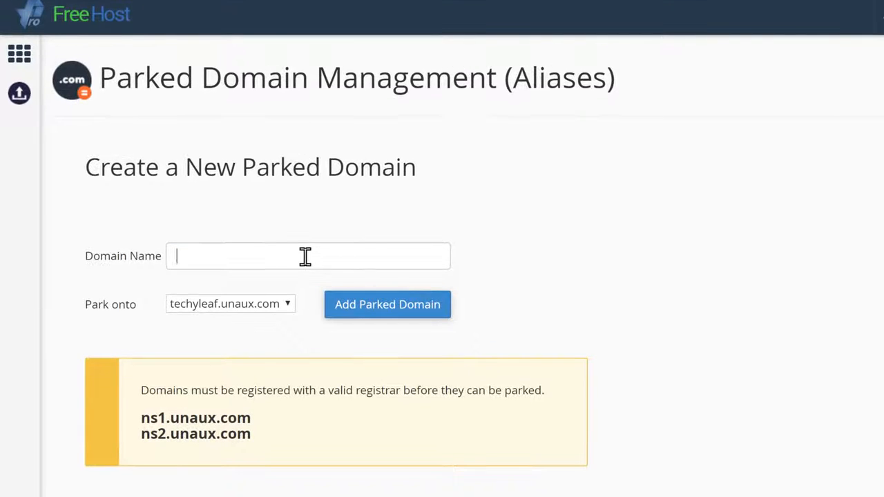
{"action": "left_click", "coordinate": [305, 256]}
{"action": "type", "text": "techyleaf.com"}
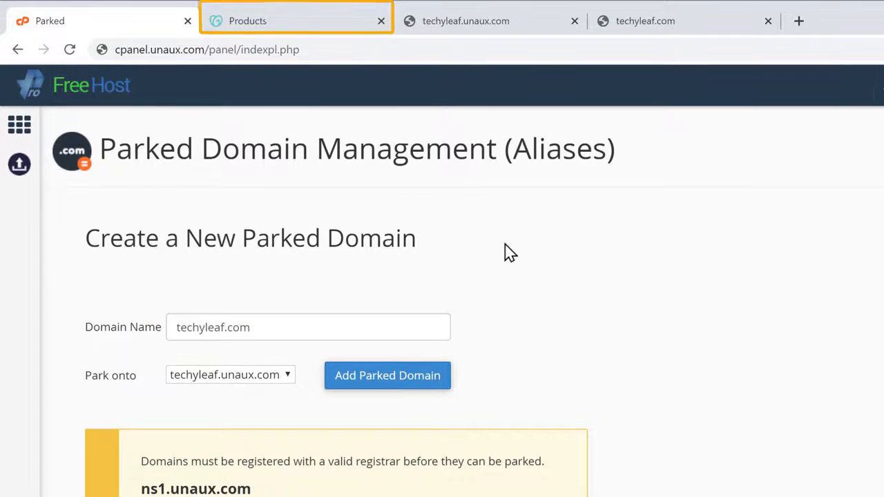
{"action": "left_click", "coordinate": [277, 25]}
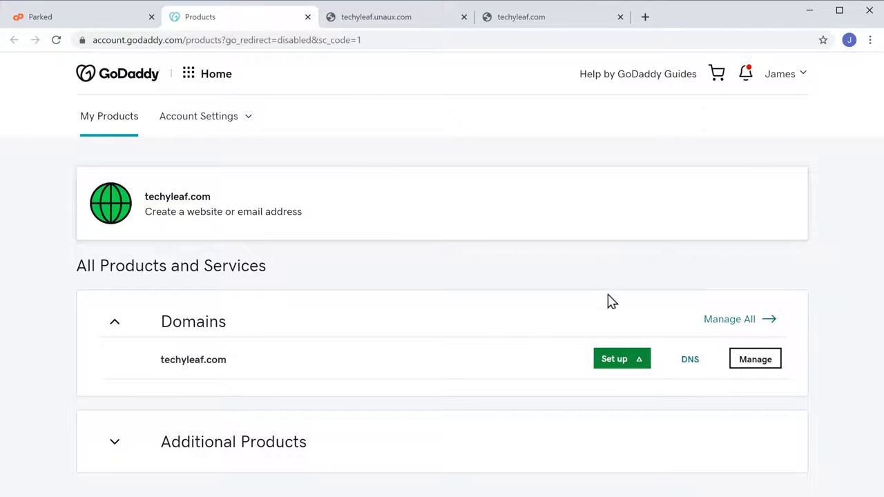
- Open techyleaf.com's DNS management and choose to enter your own nameservers
{"action": "left_click", "coordinate": [691, 360]}
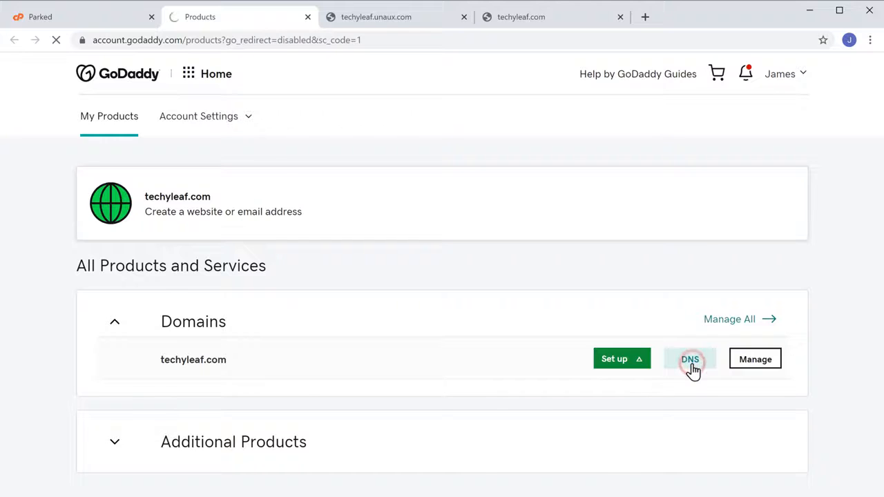
{"action": "scroll", "coordinate": [691, 368], "scroll_direction": "down", "scroll_amount": 4}
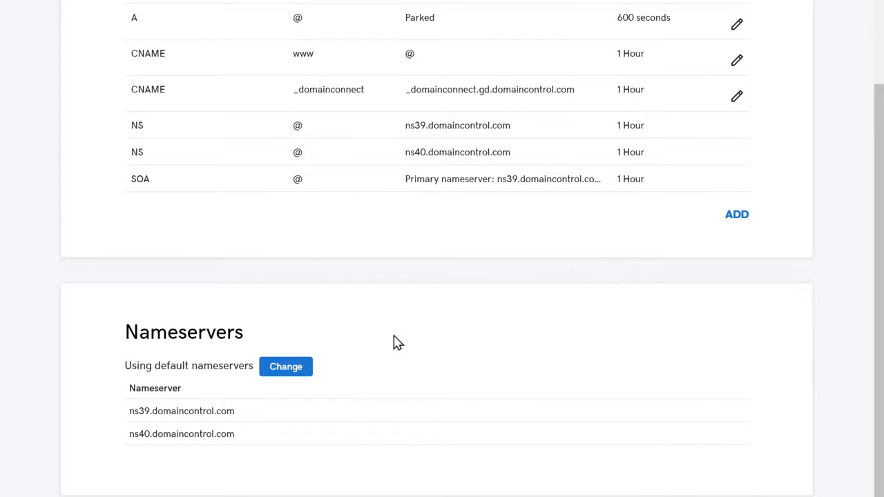
{"action": "left_click", "coordinate": [286, 373]}
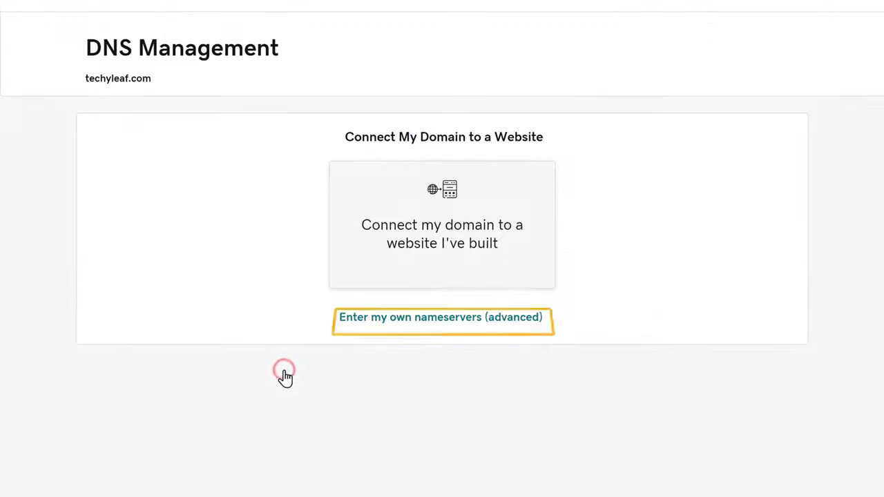
{"action": "left_click", "coordinate": [426, 324]}
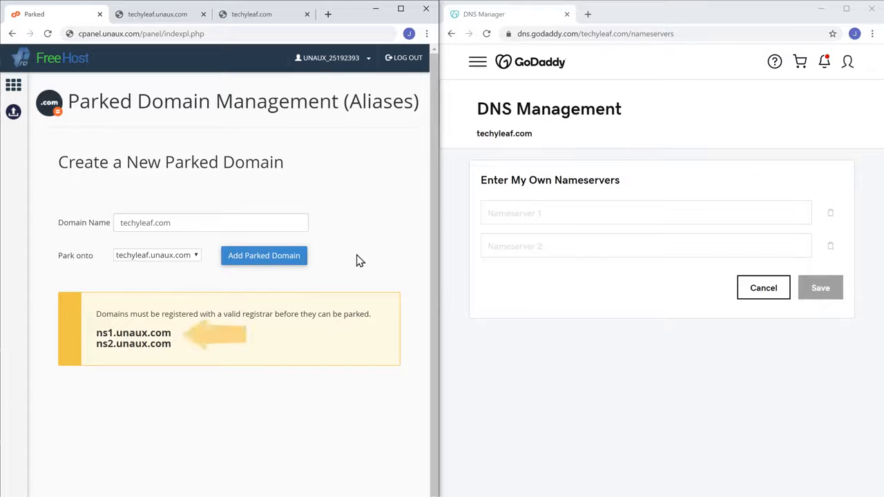
- Copy ns1.unaux.com from the FreeHost page into Nameserver 1
{"action": "left_click_drag", "start_coordinate": [96, 332], "coordinate": [169, 333]}
{"action": "right_click", "coordinate": [170, 335]}
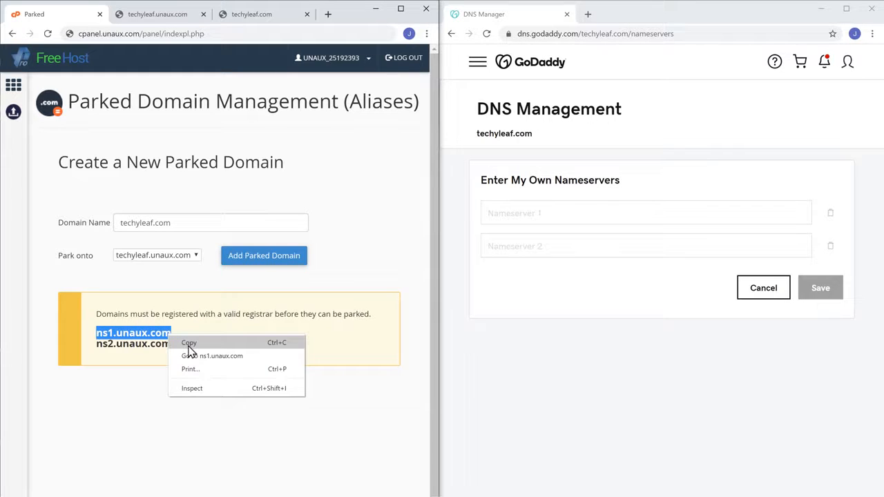
{"action": "left_click", "coordinate": [187, 346]}
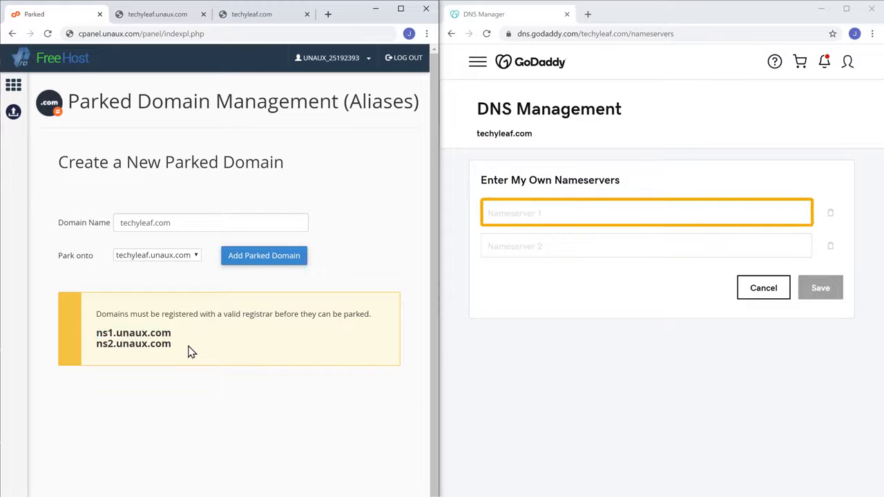
{"action": "right_click", "coordinate": [547, 213]}
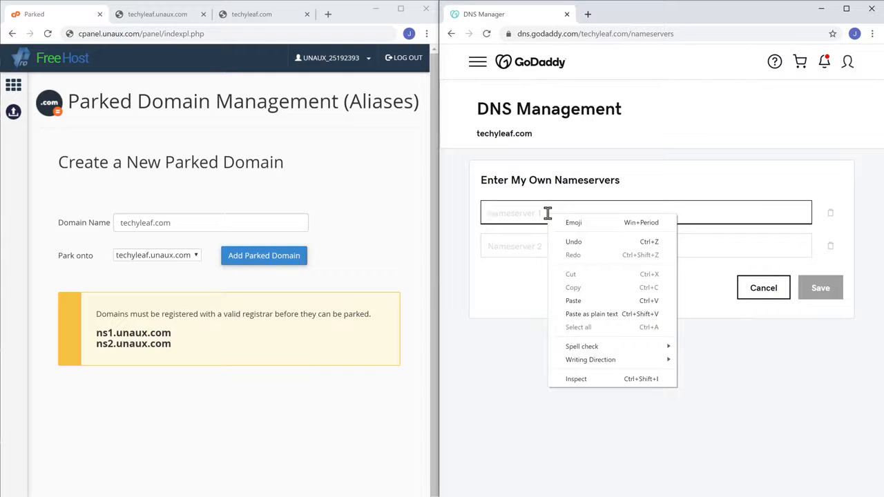
{"action": "left_click", "coordinate": [575, 302]}
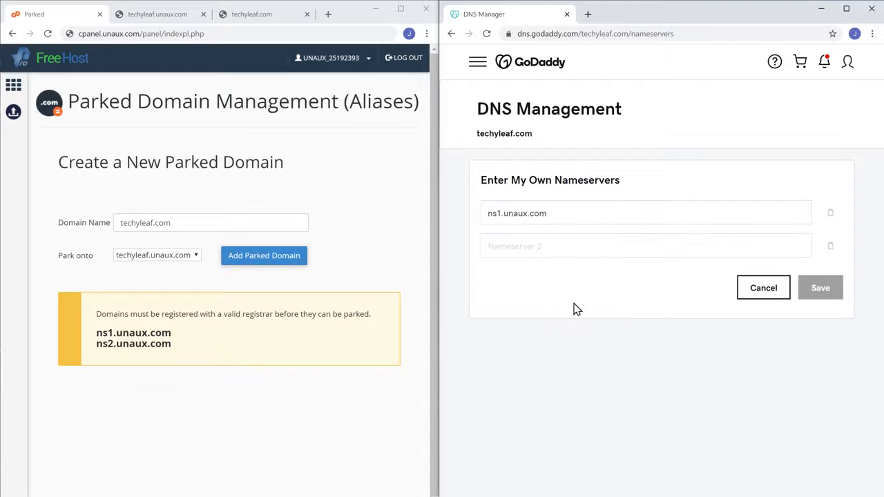
- Copy ns2.unaux.com into Nameserver 2 and save the custom nameservers
{"action": "left_click_drag", "start_coordinate": [96, 344], "coordinate": [170, 344]}
{"action": "right_click", "coordinate": [170, 345]}
{"action": "left_click", "coordinate": [190, 357]}
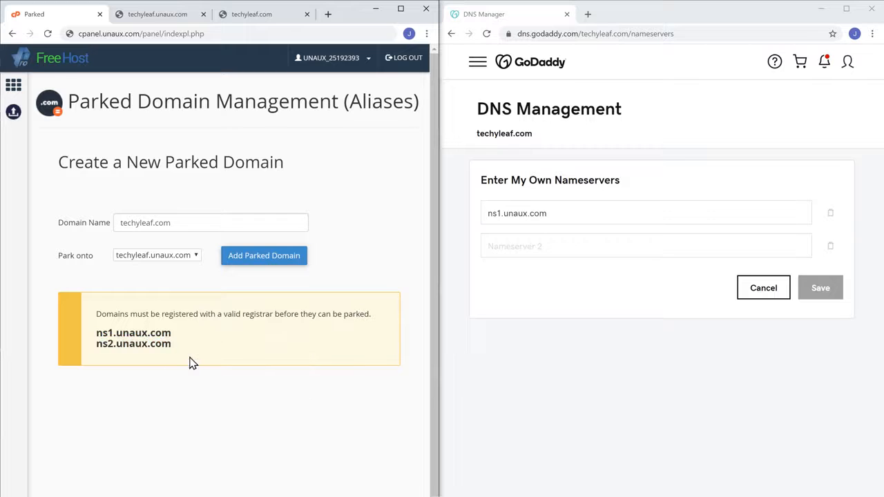
{"action": "left_click", "coordinate": [550, 247]}
{"action": "right_click", "coordinate": [552, 247]}
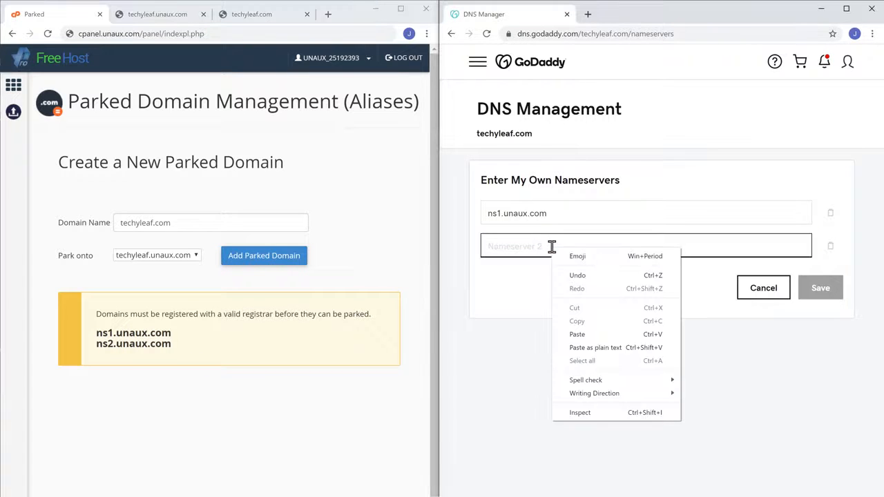
{"action": "left_click", "coordinate": [579, 336]}
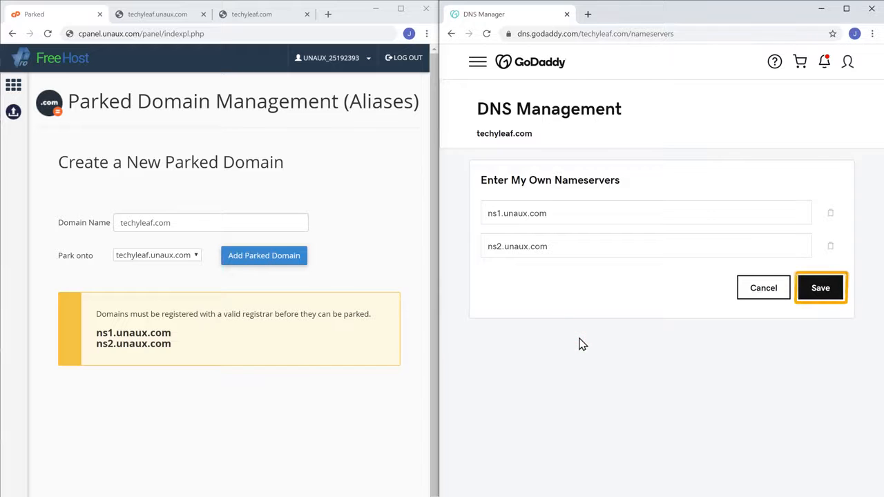
{"action": "left_click", "coordinate": [820, 290]}
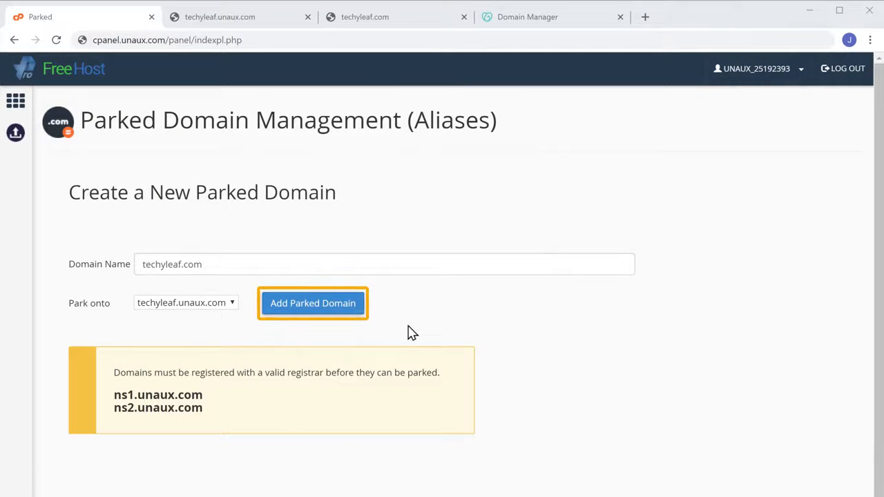
- Park techyleaf.com onto techyleaf.unaux.com and copy the parked domain name
{"action": "left_click", "coordinate": [302, 304]}
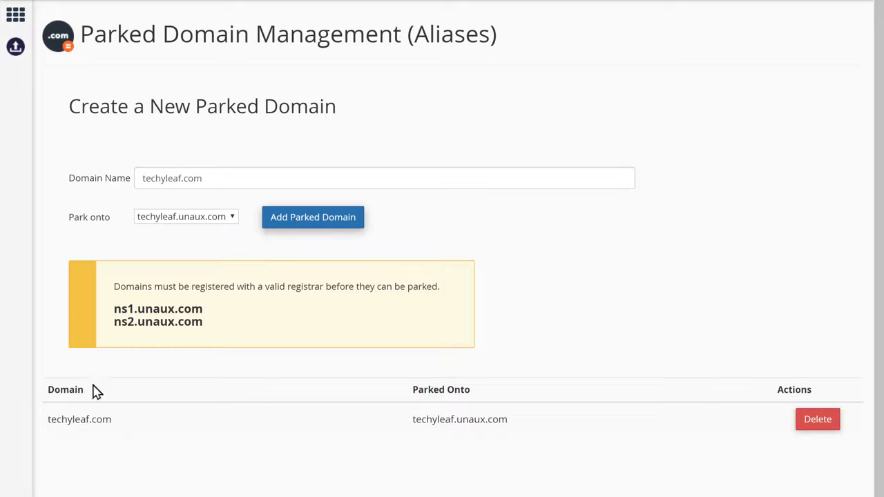
{"action": "left_click_drag", "start_coordinate": [48, 420], "coordinate": [112, 421]}
{"action": "right_click", "coordinate": [113, 425]}
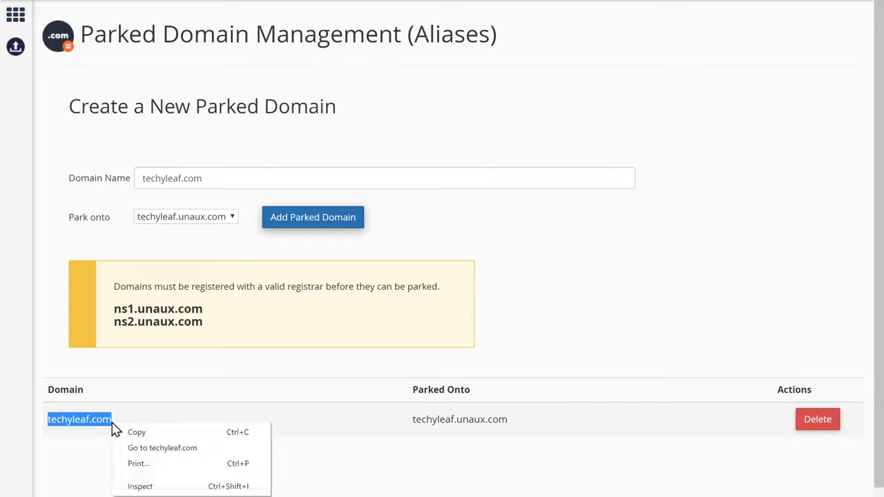
{"action": "left_click", "coordinate": [137, 433]}
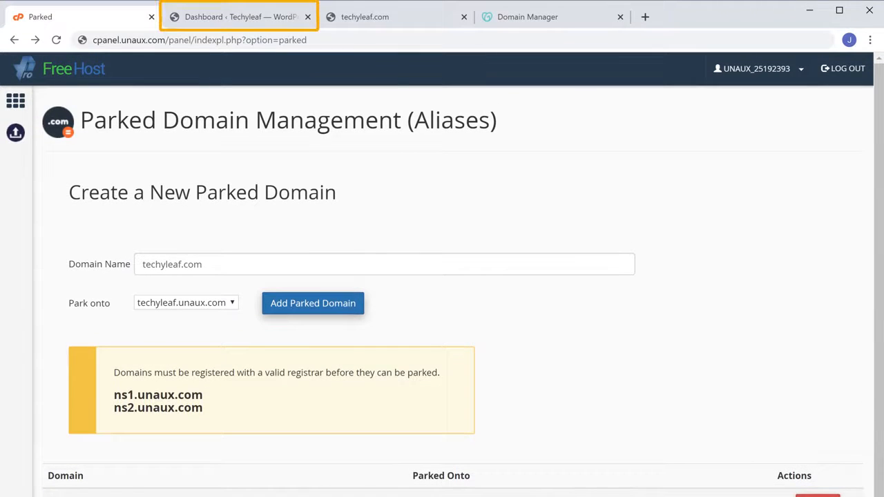
- Go to Settings > General from the WordPress dashboard sidebar
{"action": "left_click", "coordinate": [235, 16]}
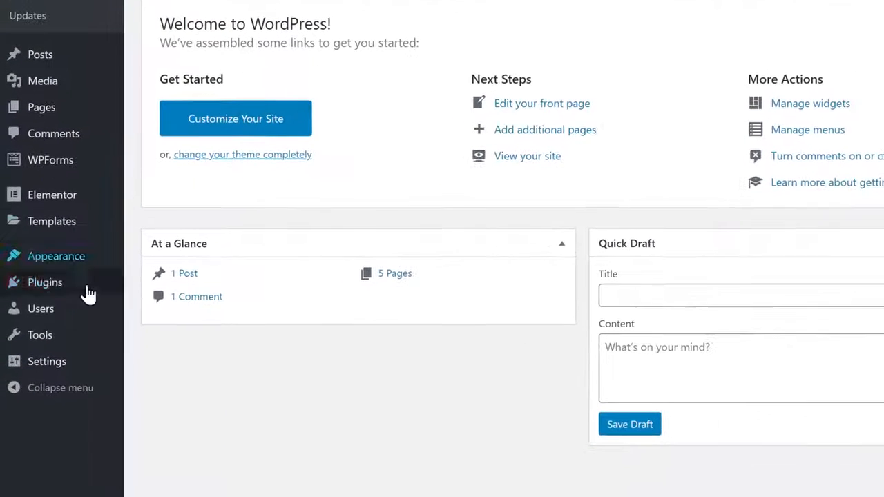
{"action": "mouse_move", "coordinate": [38, 433]}
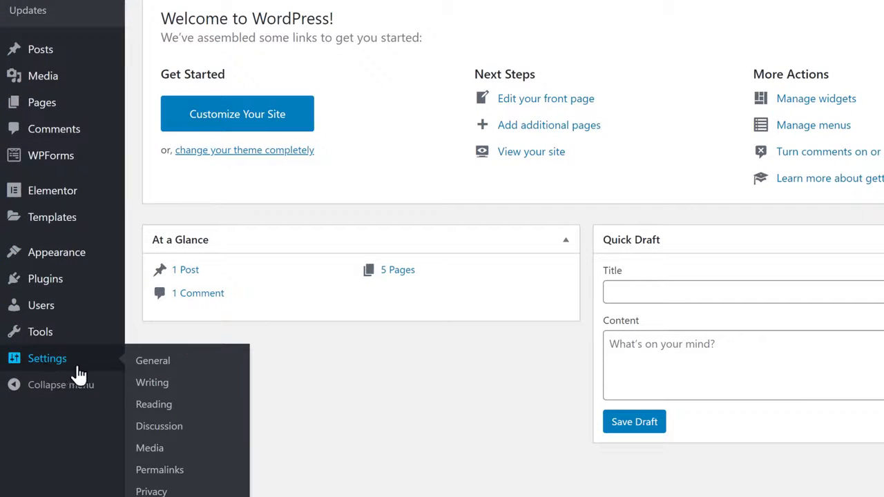
{"action": "left_click", "coordinate": [150, 366]}
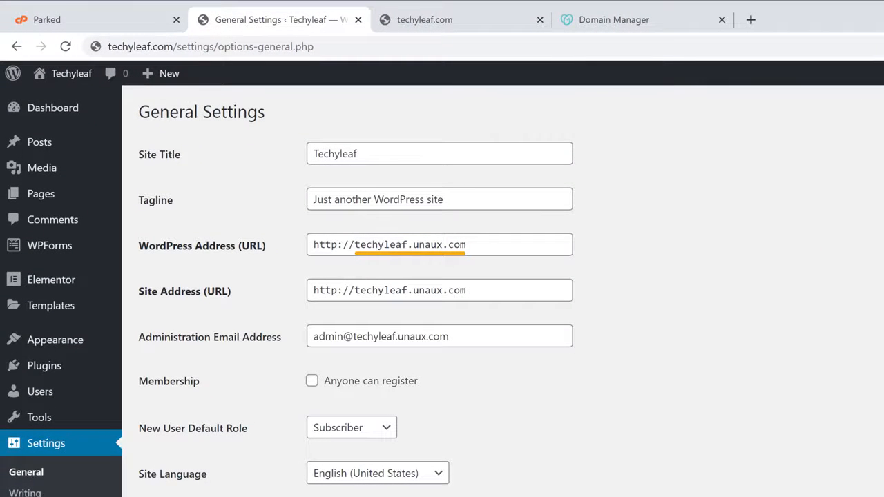
- Replace techyleaf.unaux.com with techyleaf.com in the WordPress Address and Site Address, then save
{"action": "left_click_drag", "start_coordinate": [355, 244], "coordinate": [472, 244]}
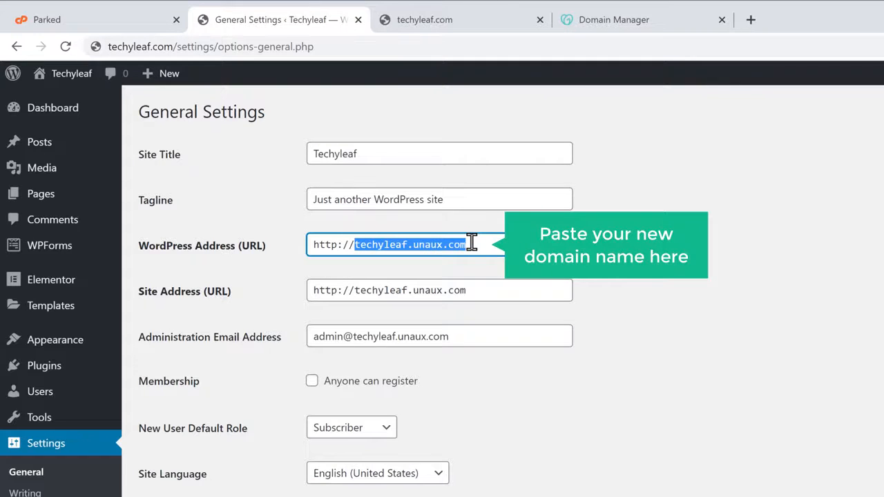
{"action": "right_click", "coordinate": [471, 245]}
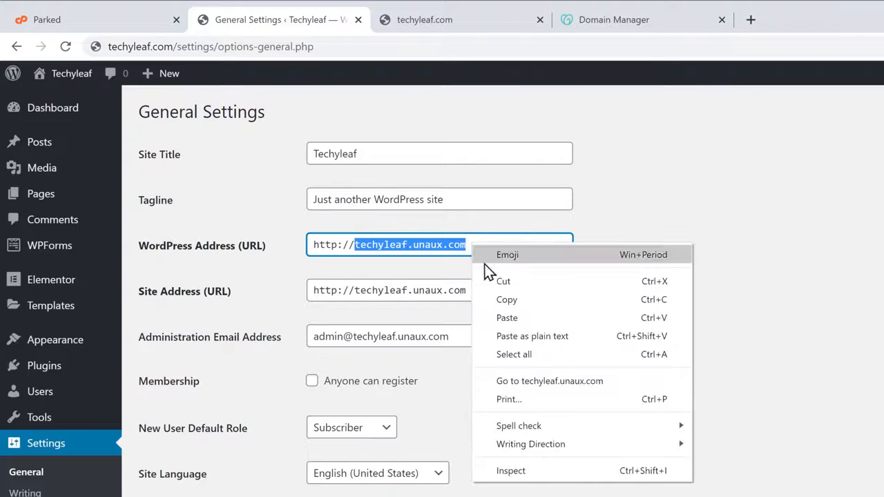
{"action": "left_click", "coordinate": [512, 317]}
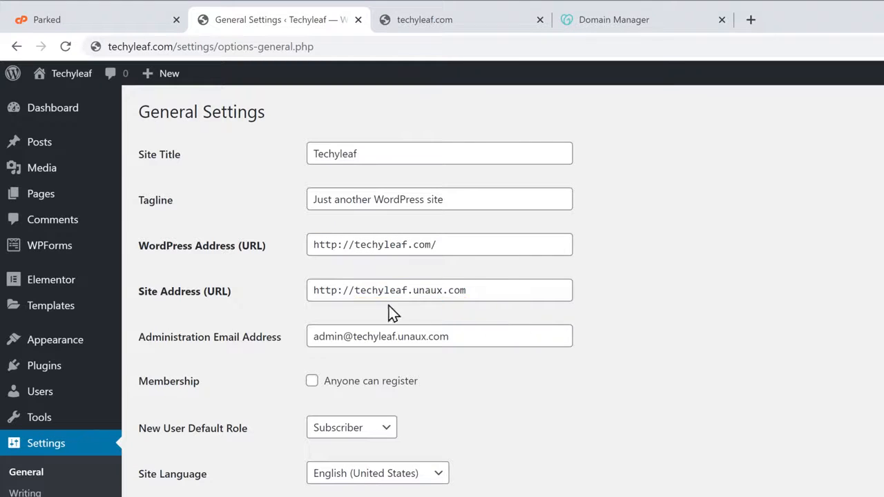
{"action": "left_click_drag", "start_coordinate": [355, 291], "coordinate": [453, 290]}
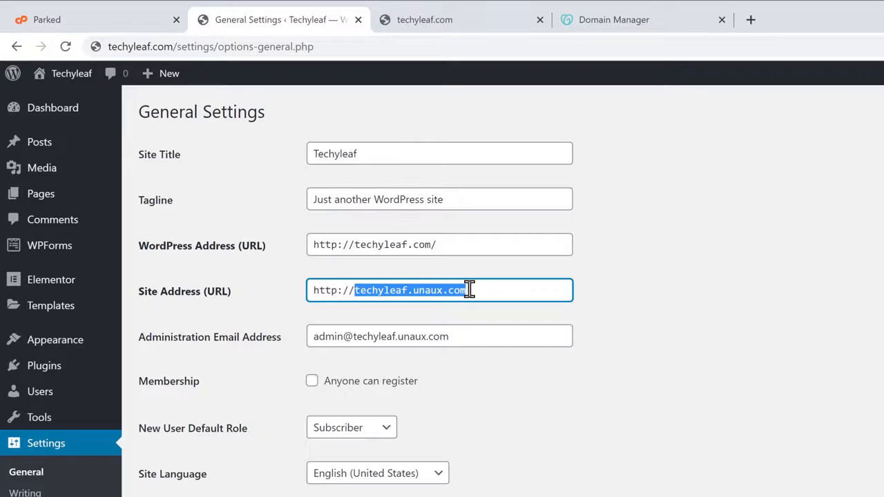
{"action": "right_click", "coordinate": [469, 290]}
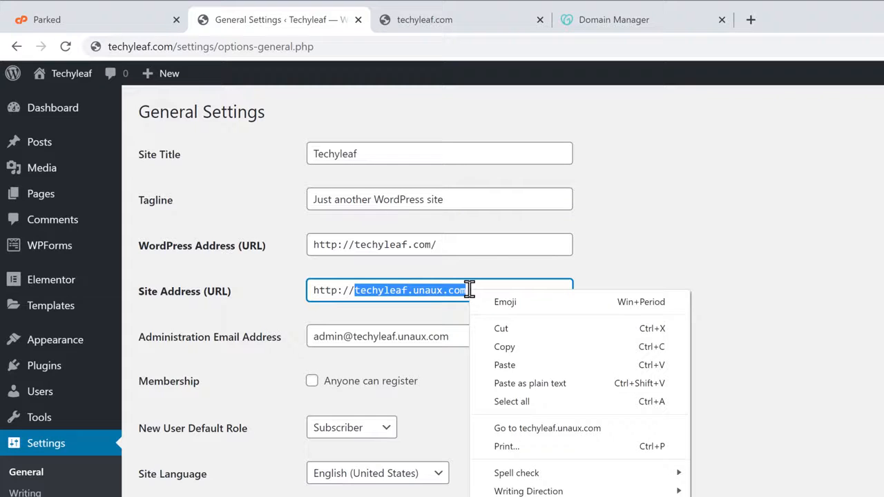
{"action": "left_click", "coordinate": [505, 369]}
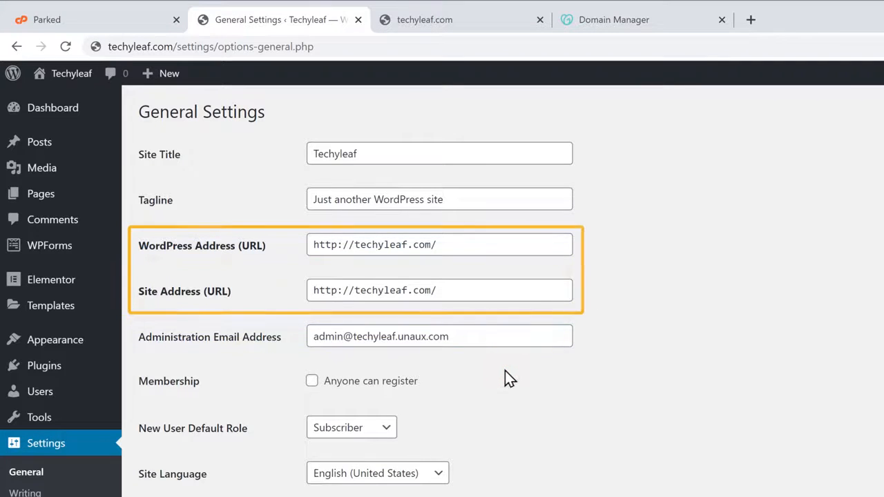
{"action": "scroll", "coordinate": [505, 370], "scroll_direction": "down", "scroll_amount": 3}
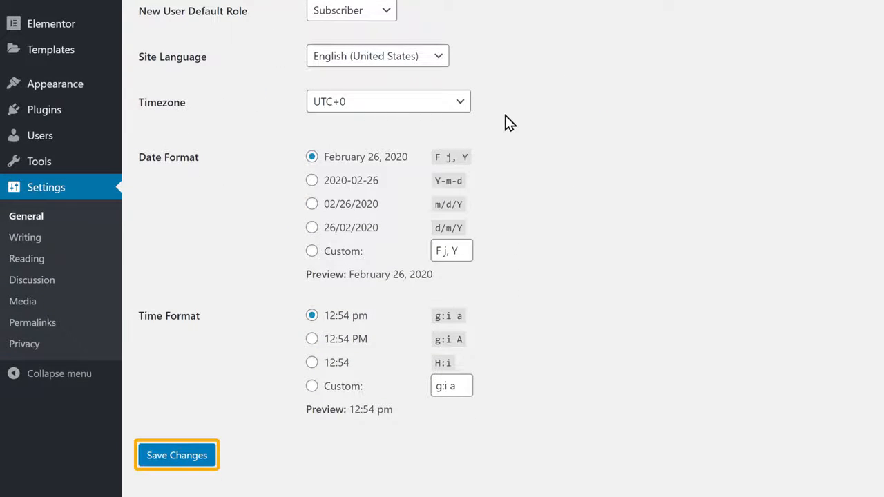
{"action": "left_click", "coordinate": [170, 456]}
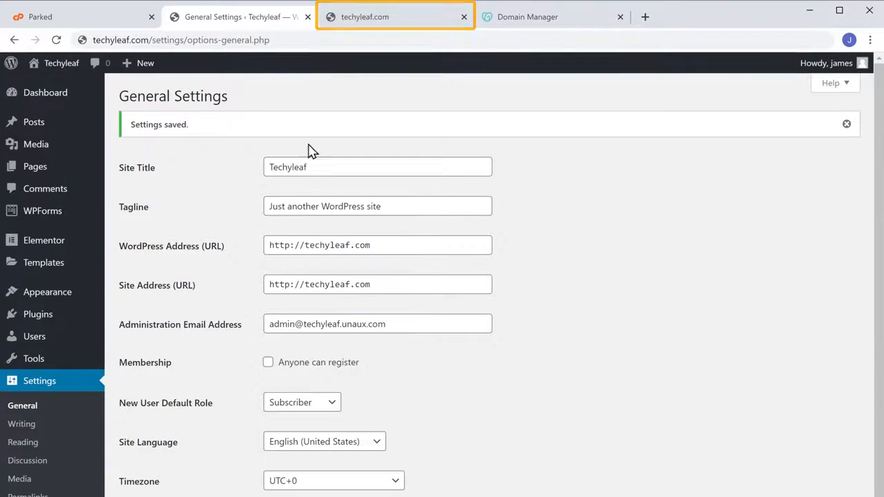
- Reload techyleaf.com and scroll through the SPACE site to verify it loads there
{"action": "left_click", "coordinate": [353, 24]}
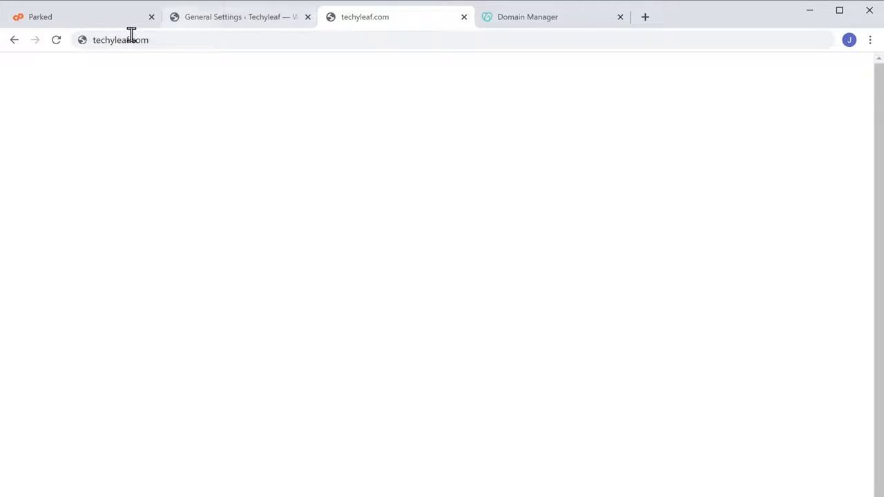
{"action": "left_click", "coordinate": [56, 42]}
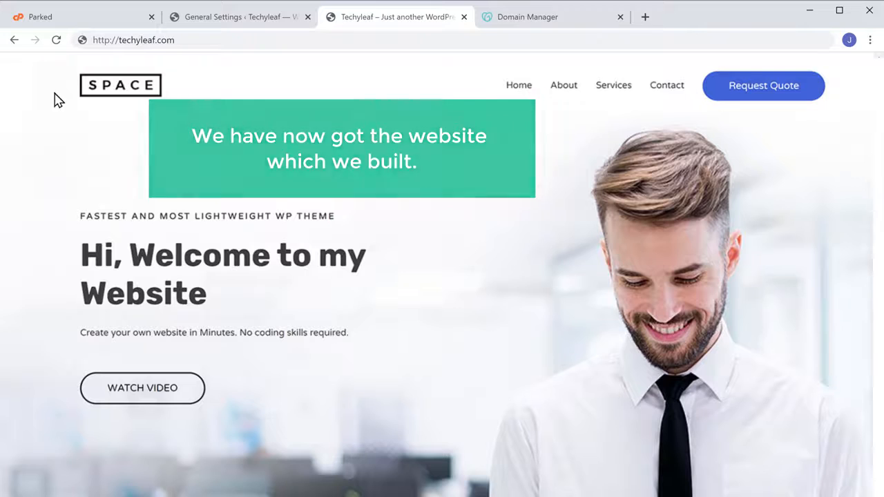
{"action": "scroll", "coordinate": [442, 276], "scroll_direction": "down", "scroll_amount": 3}
{"action": "scroll", "coordinate": [442, 276], "scroll_direction": "down", "scroll_amount": 20}
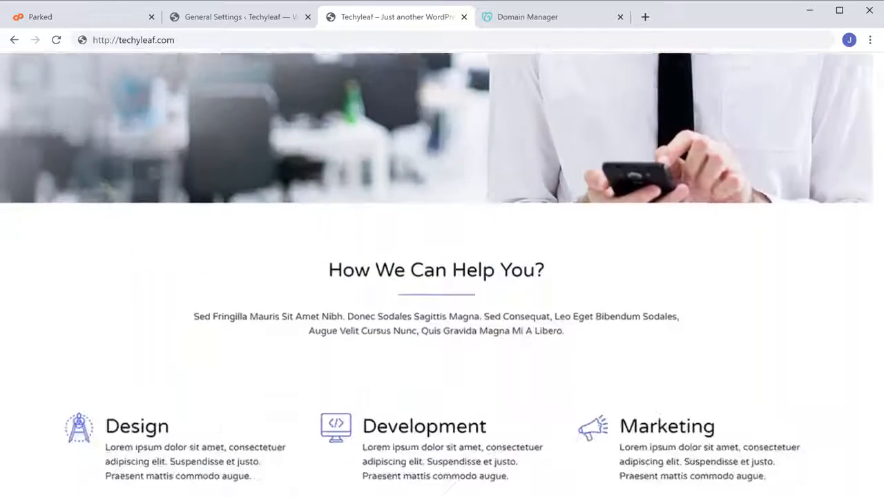
{"action": "scroll", "coordinate": [442, 277], "scroll_direction": "down", "scroll_amount": 10}
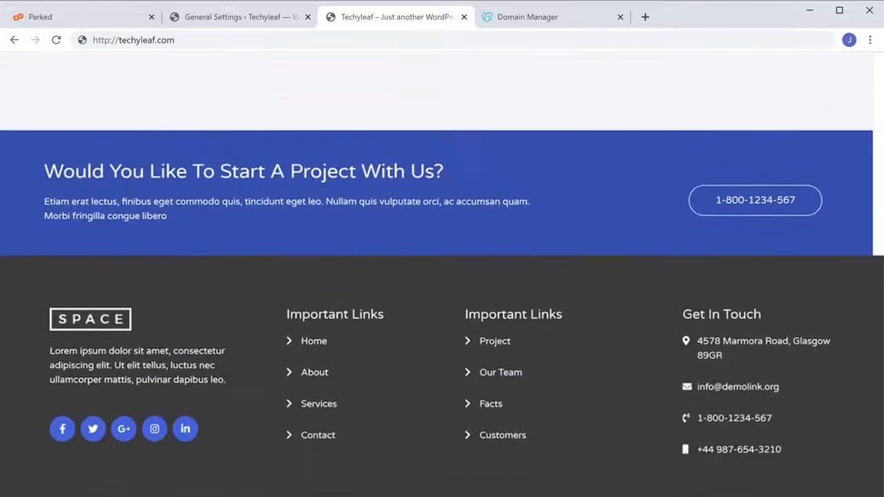
{"action": "scroll", "coordinate": [442, 277], "scroll_direction": "up", "scroll_amount": 20}
{"action": "scroll", "coordinate": [442, 277], "scroll_direction": "up", "scroll_amount": 2}
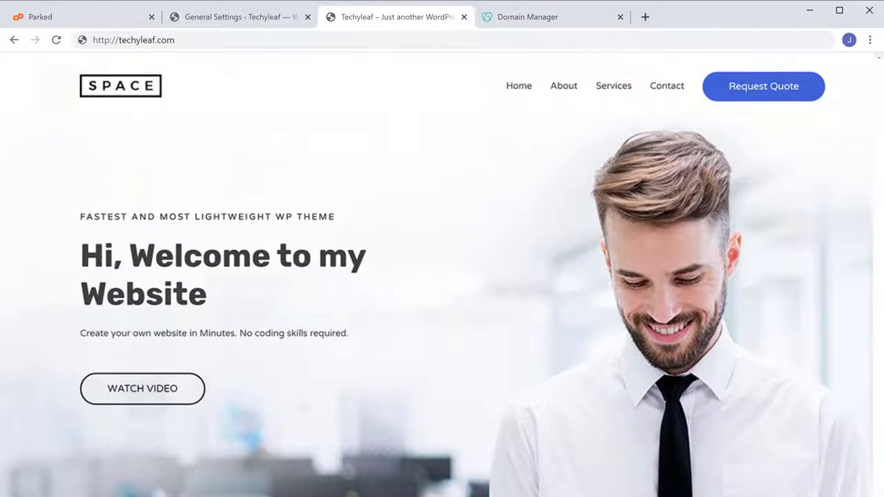